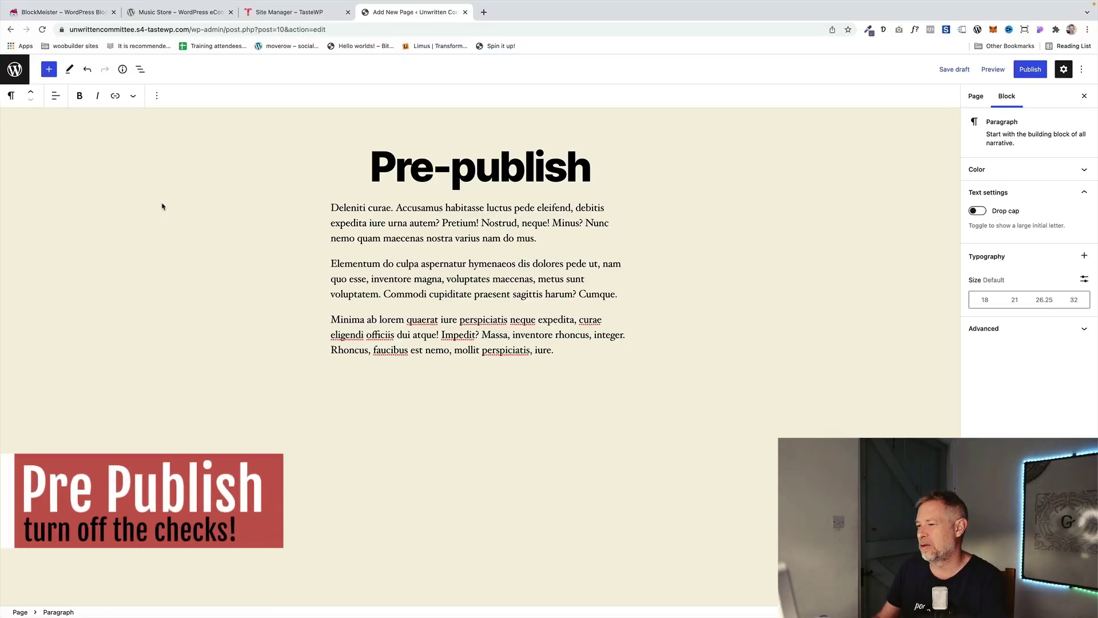
# Step: Disable 'Include pre-publish checklist' in Preferences and publish the Pre-publish page directly
pyautogui.click(1037, 69)
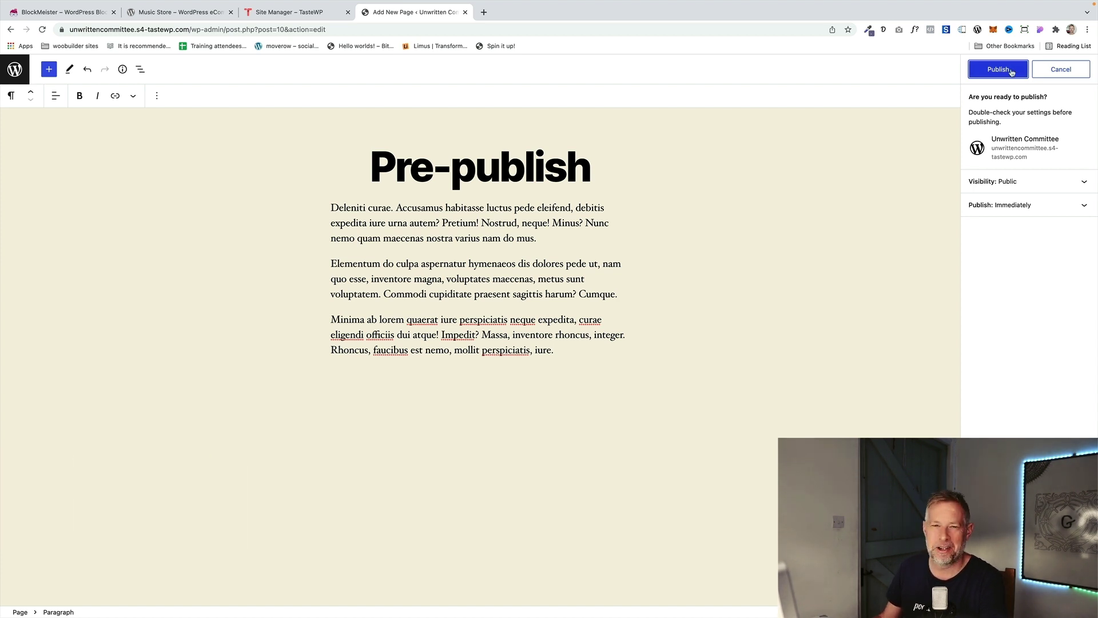
pyautogui.click(1049, 76)
pyautogui.click(1082, 70)
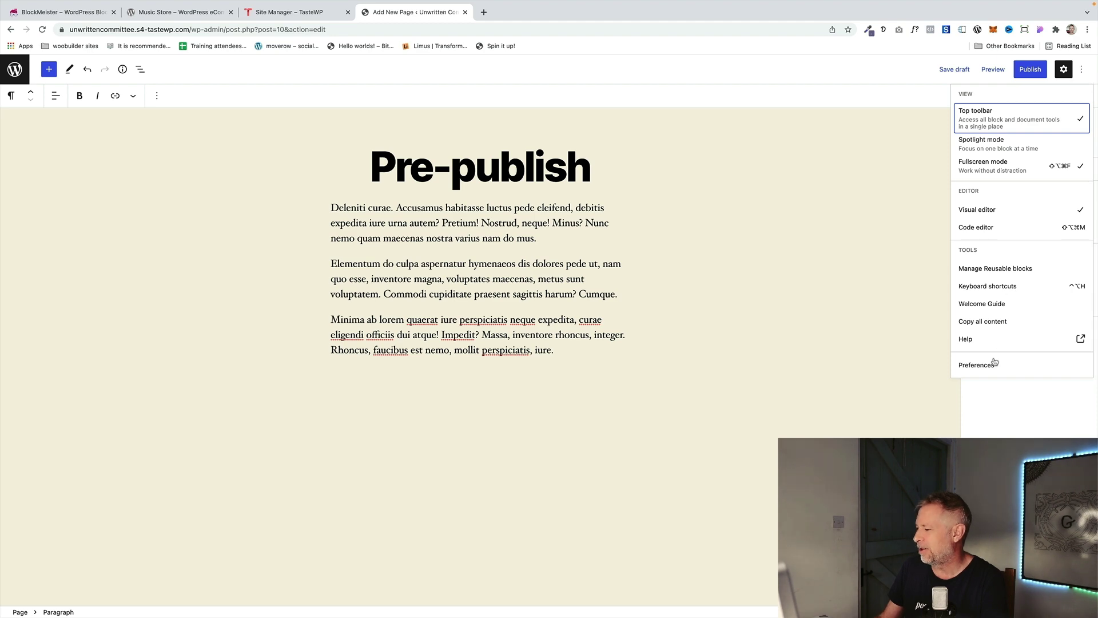
pyautogui.click(977, 364)
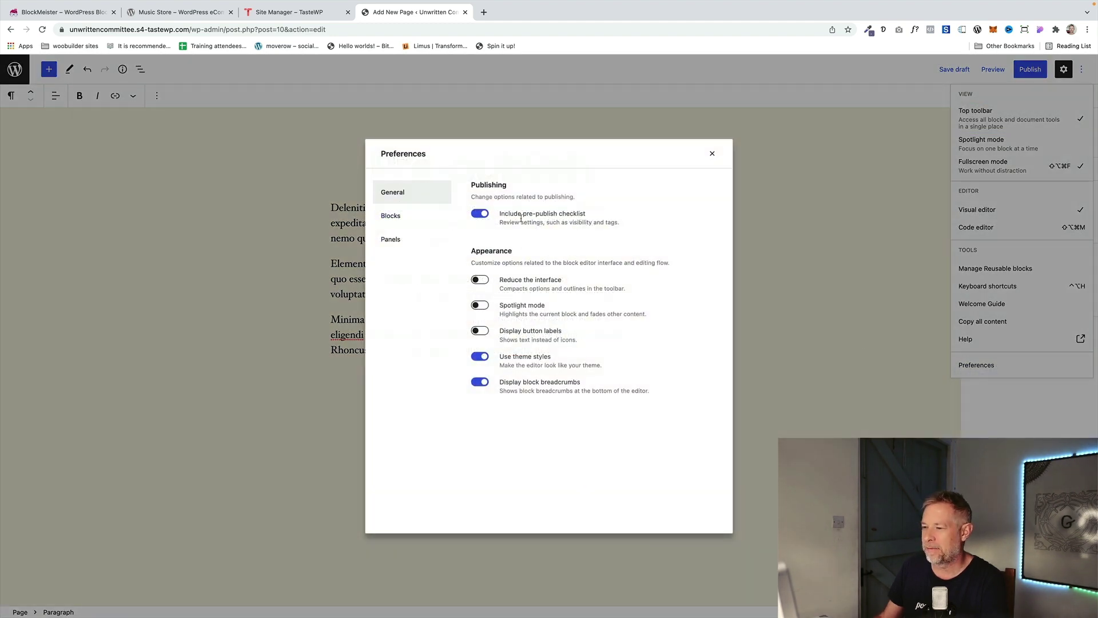
pyautogui.moveTo(479, 188); pyautogui.dragTo(491, 202)
pyautogui.click(480, 216)
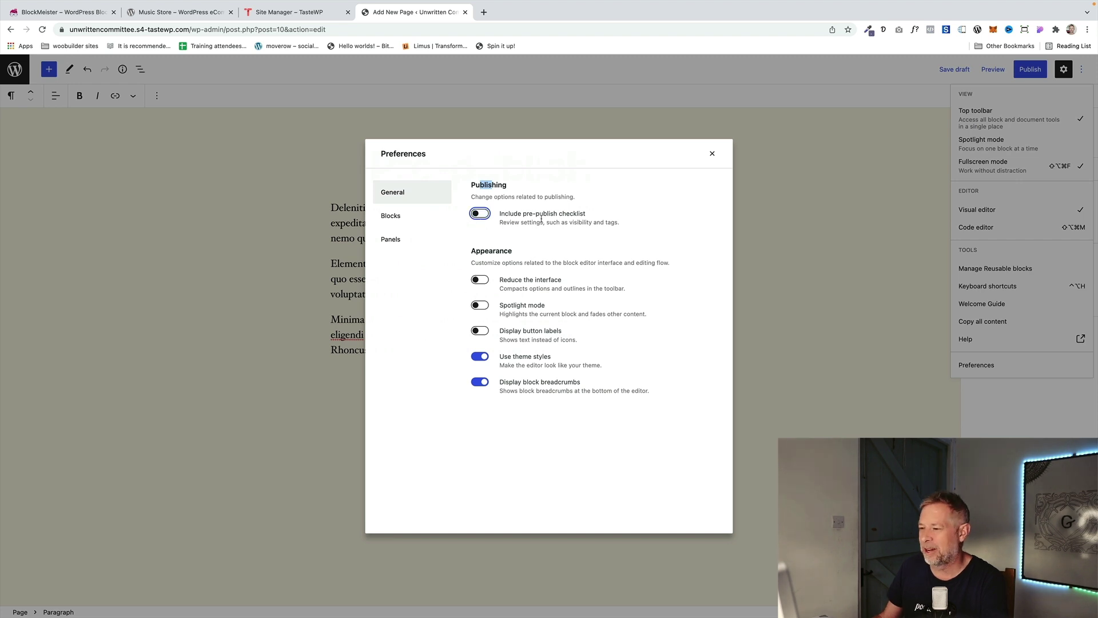
pyautogui.click(711, 154)
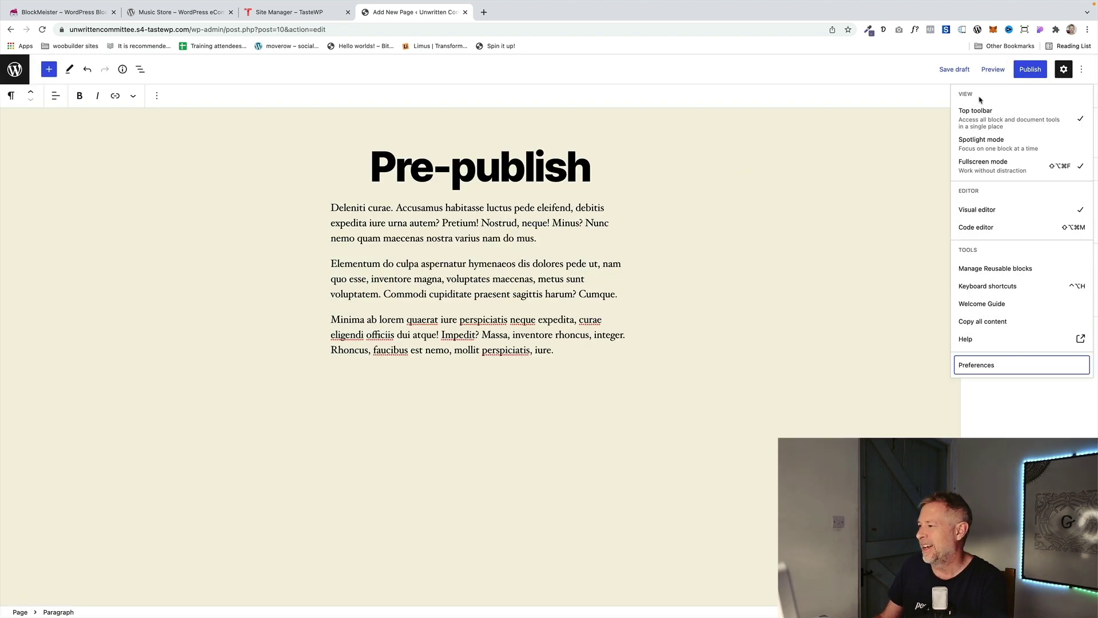
pyautogui.click(1030, 69)
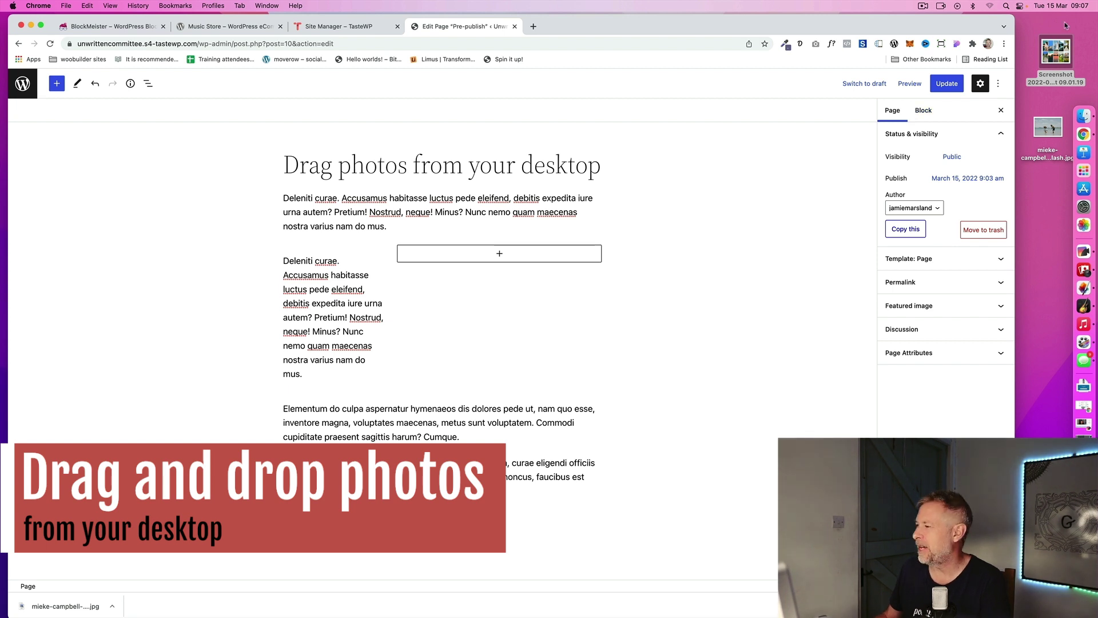
# Step: Drag the mieke-campbell beach photo from the desktop into the empty image block
pyautogui.moveTo(1048, 127); pyautogui.dragTo(485, 252)
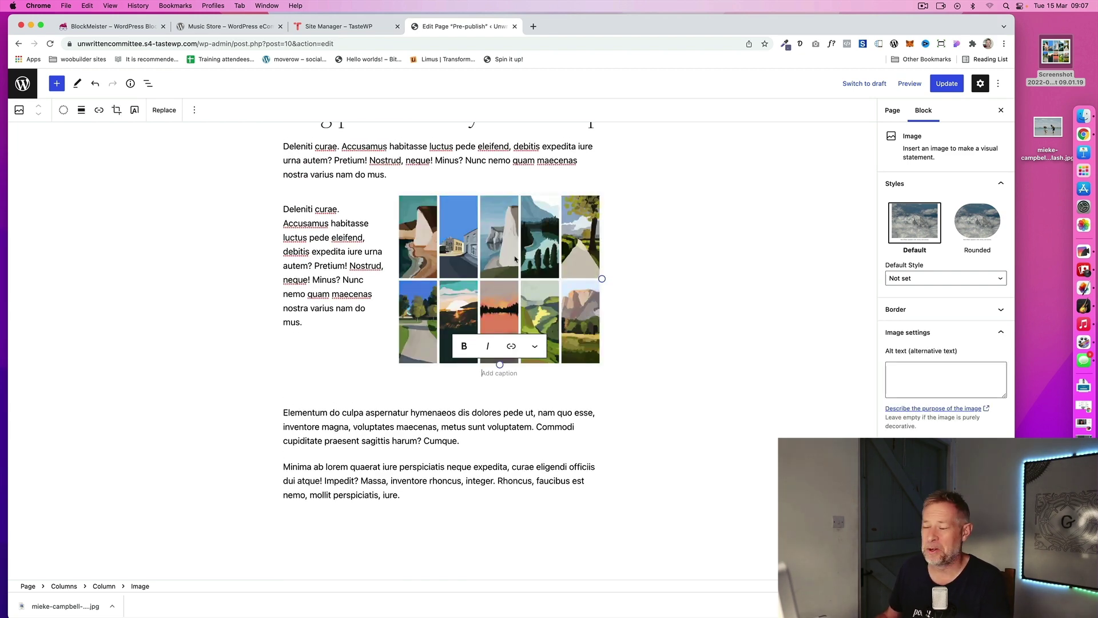
pyautogui.moveTo(1054, 129); pyautogui.dragTo(504, 258)
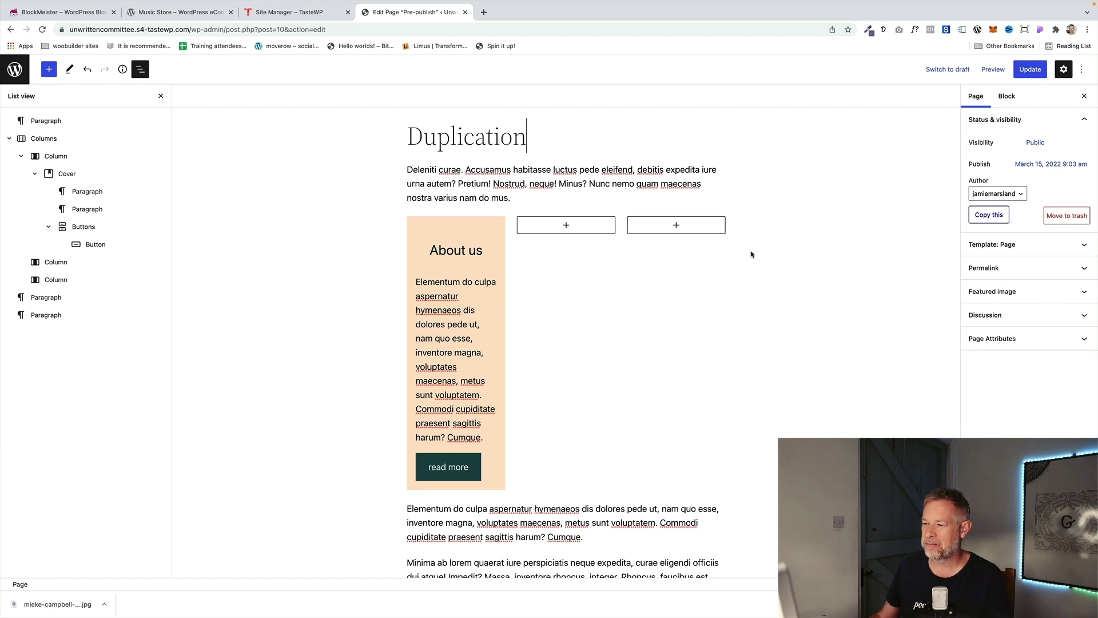
# Step: Duplicate the first About us column from its List View options menu
pyautogui.click(66, 160)
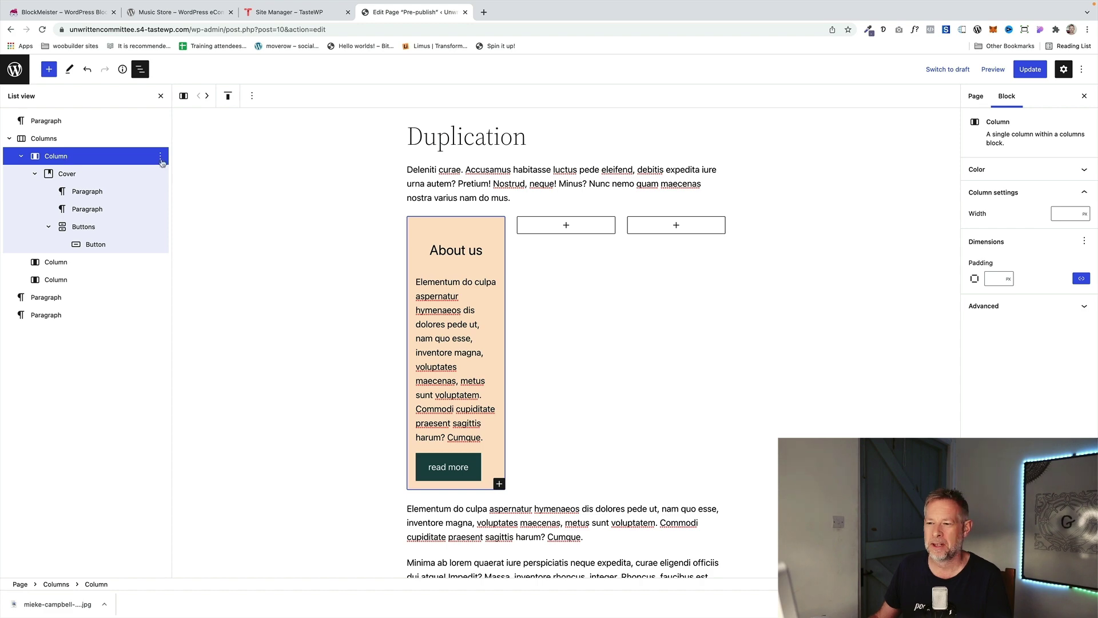
pyautogui.click(160, 156)
pyautogui.click(163, 216)
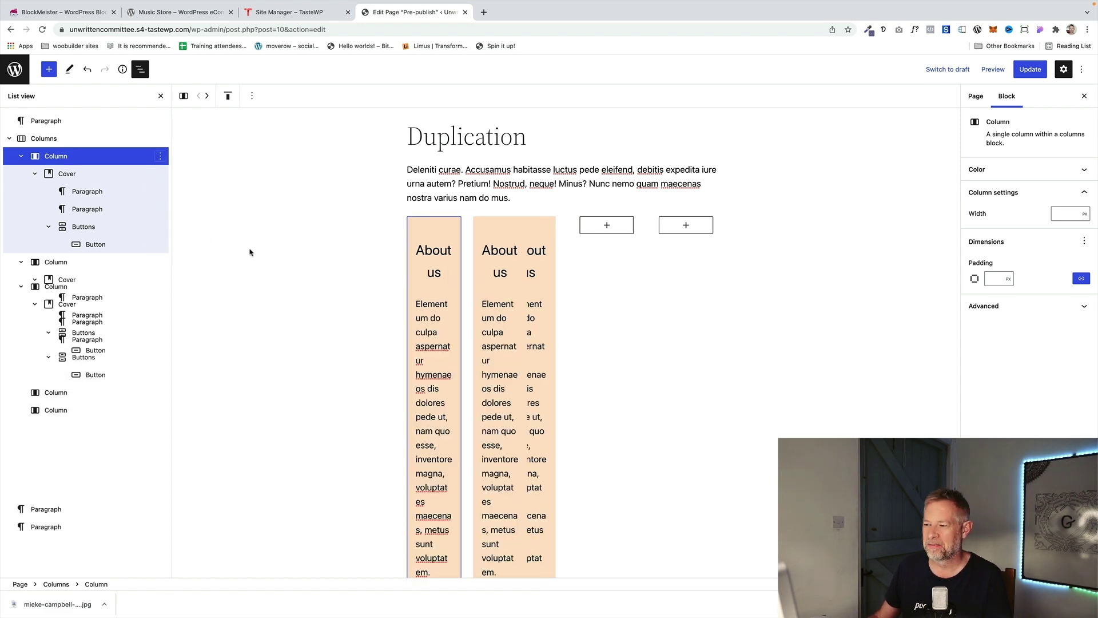
# Step: Delete the two leftover empty columns so only About us columns remain
pyautogui.click(624, 347)
pyautogui.press('Delete')
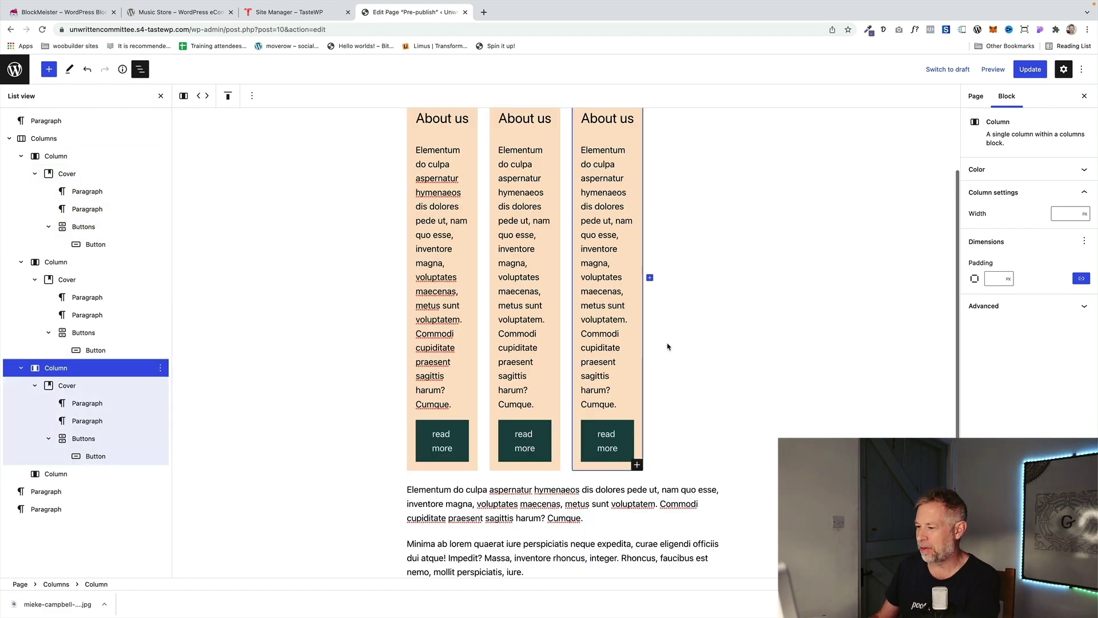
pyautogui.click(684, 353)
pyautogui.press('Delete')
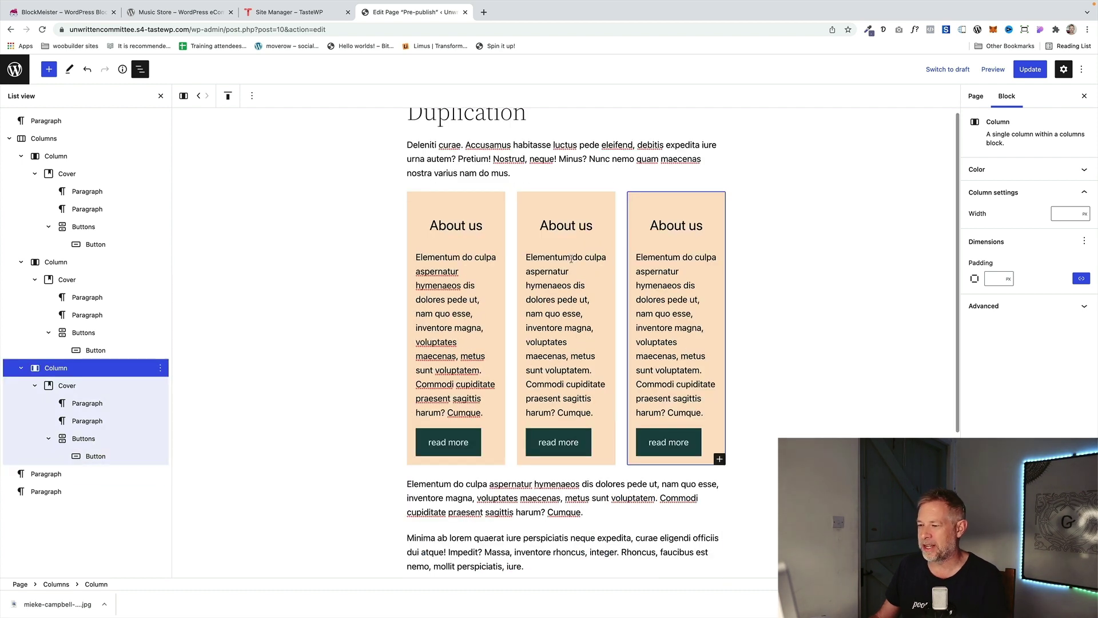
pyautogui.click(557, 226)
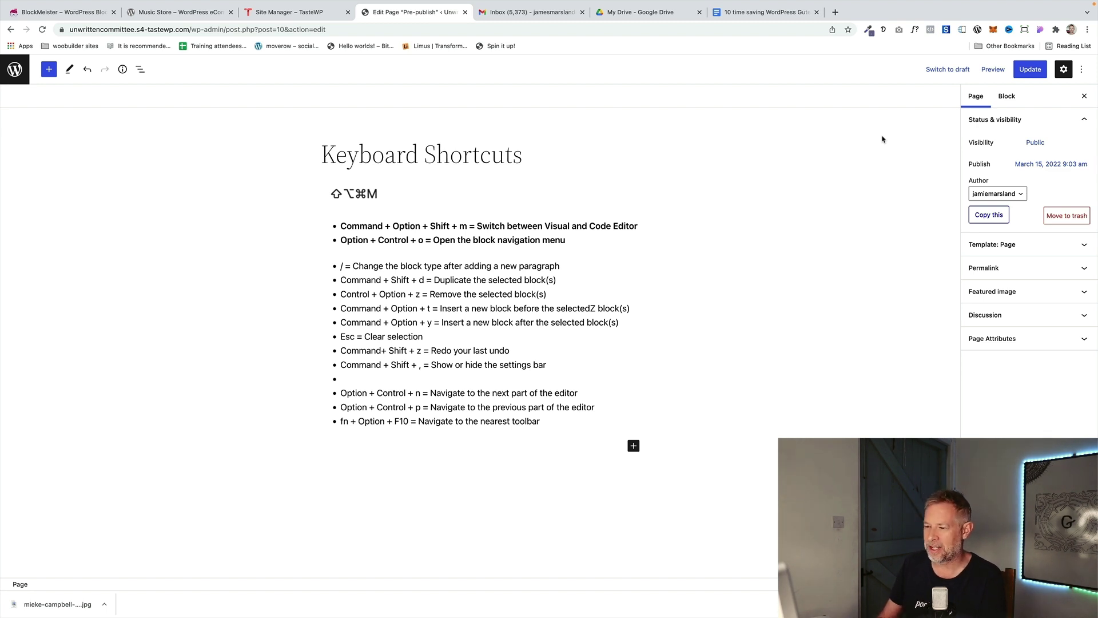
pyautogui.press('super+alt+shift+m')
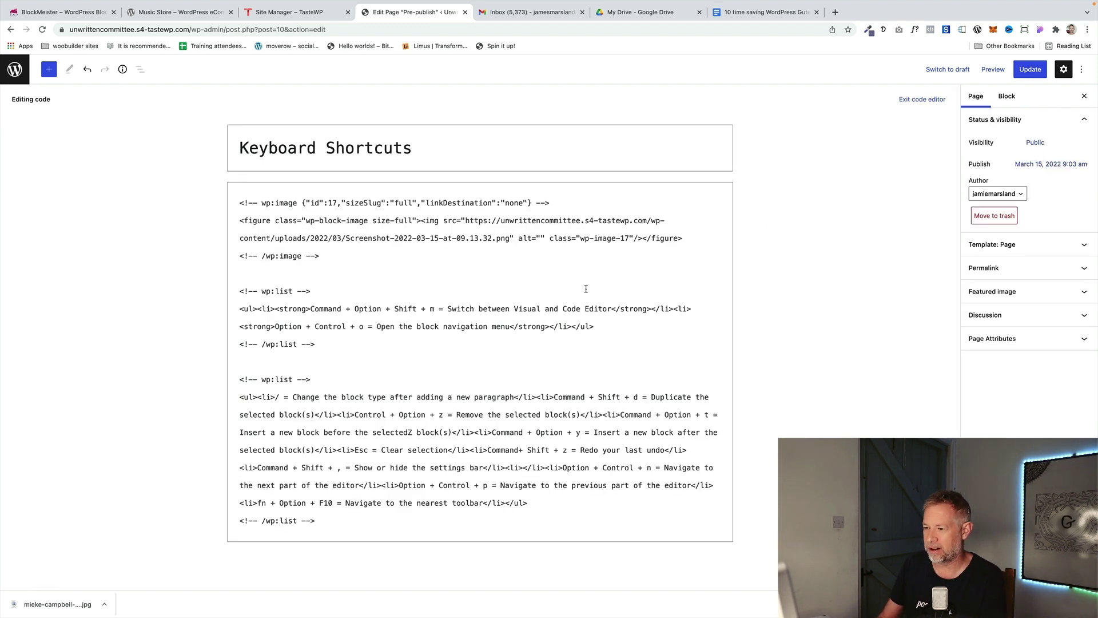
pyautogui.press('super+alt+shift+m')
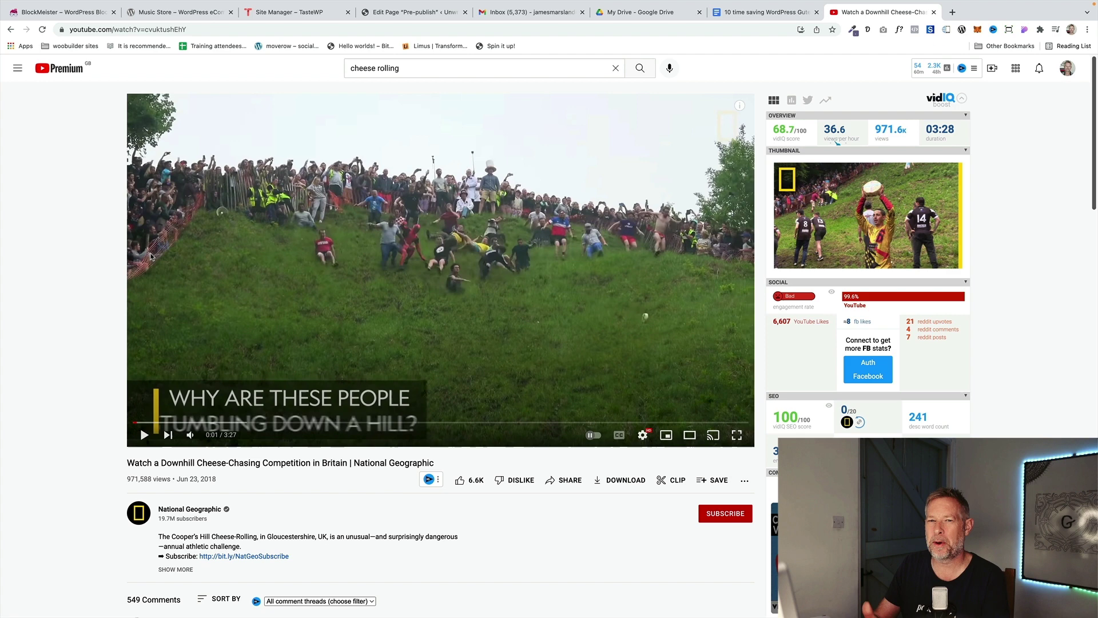
# Step: Paste the cheese-chasing video's YouTube URL into the page's empty paragraph to embed it
pyautogui.click(164, 29)
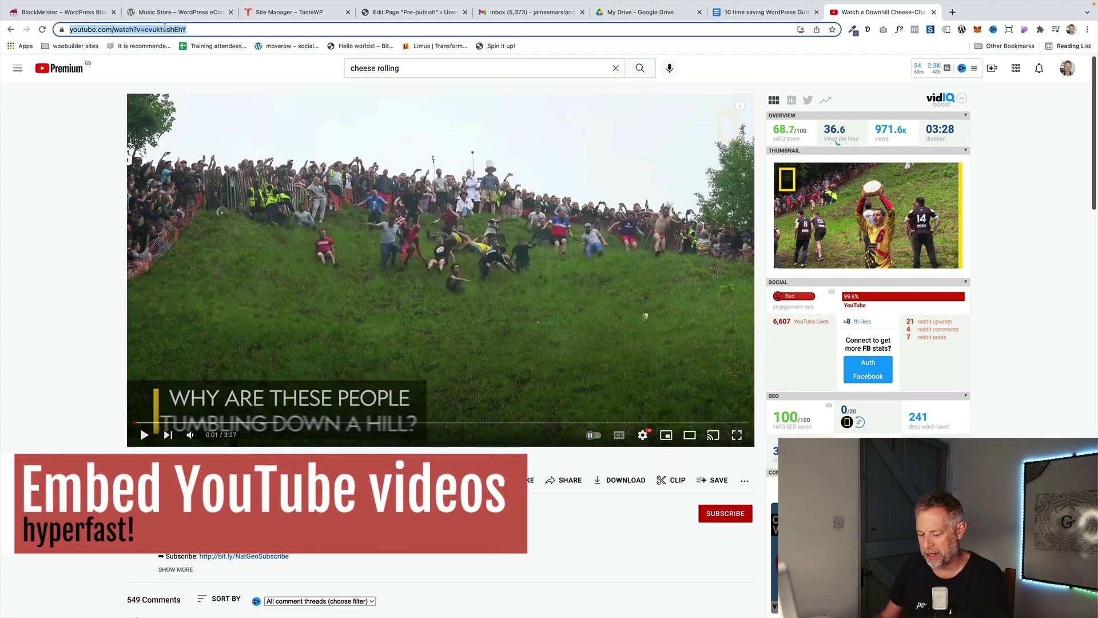
pyautogui.click(412, 12)
pyautogui.press('super+v')
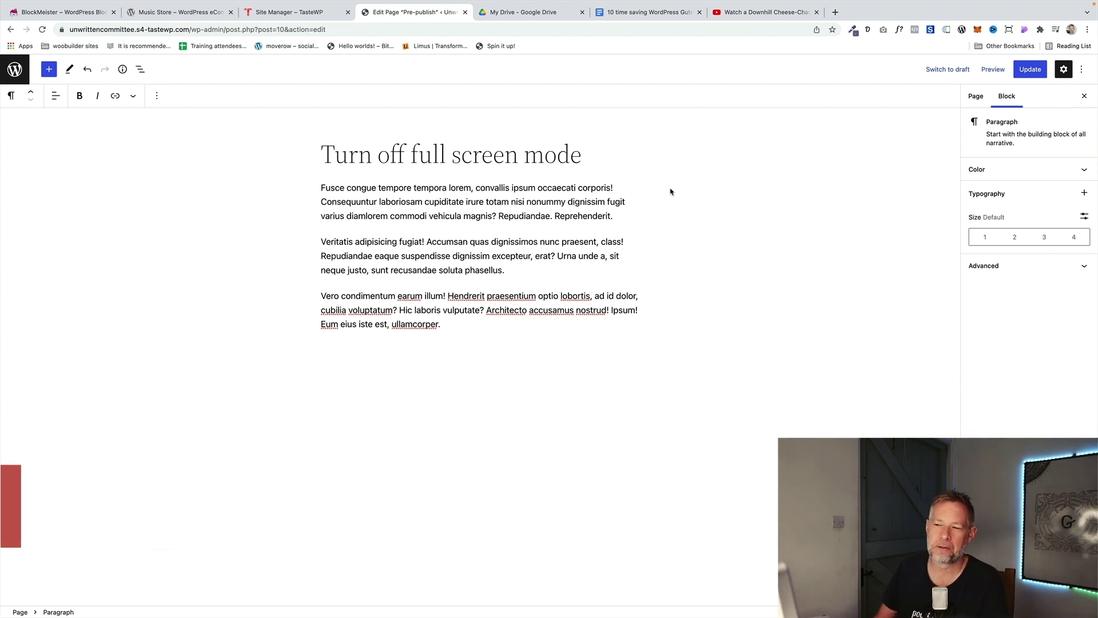
# Step: Turn off fullscreen mode and go to Appearance > Themes from the admin sidebar
pyautogui.click(1080, 70)
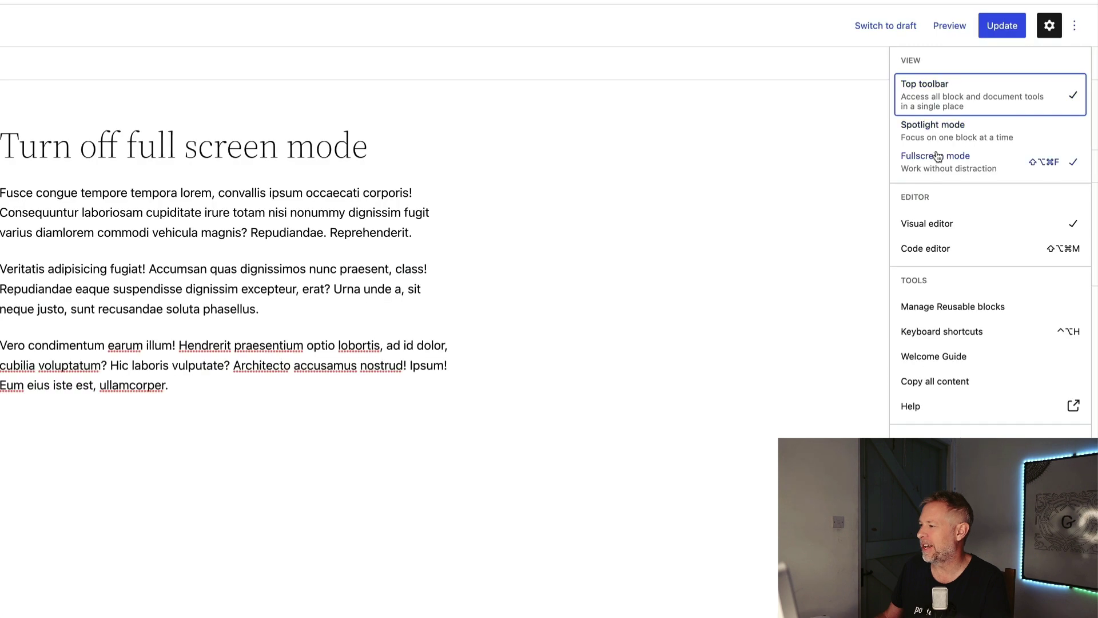
pyautogui.click(936, 167)
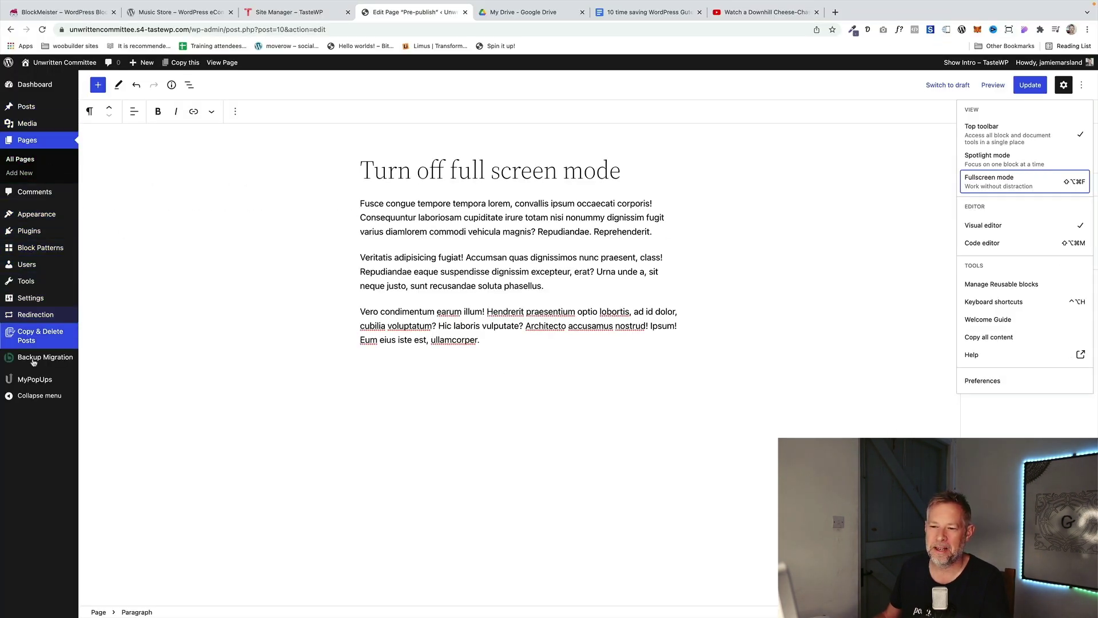
pyautogui.moveTo(17, 82)
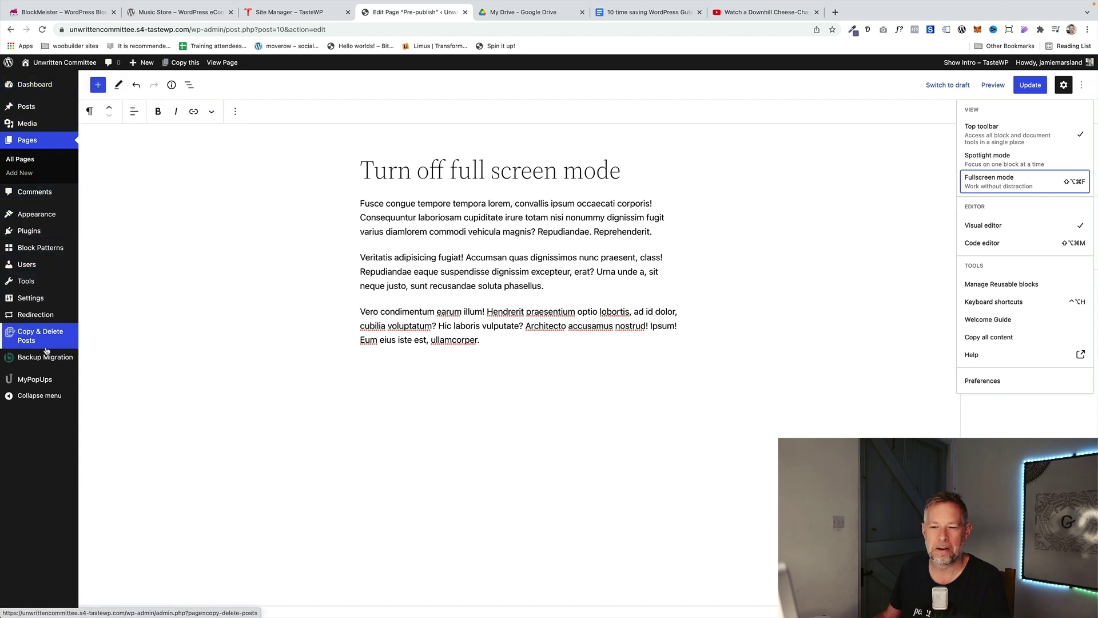
pyautogui.moveTo(53, 212)
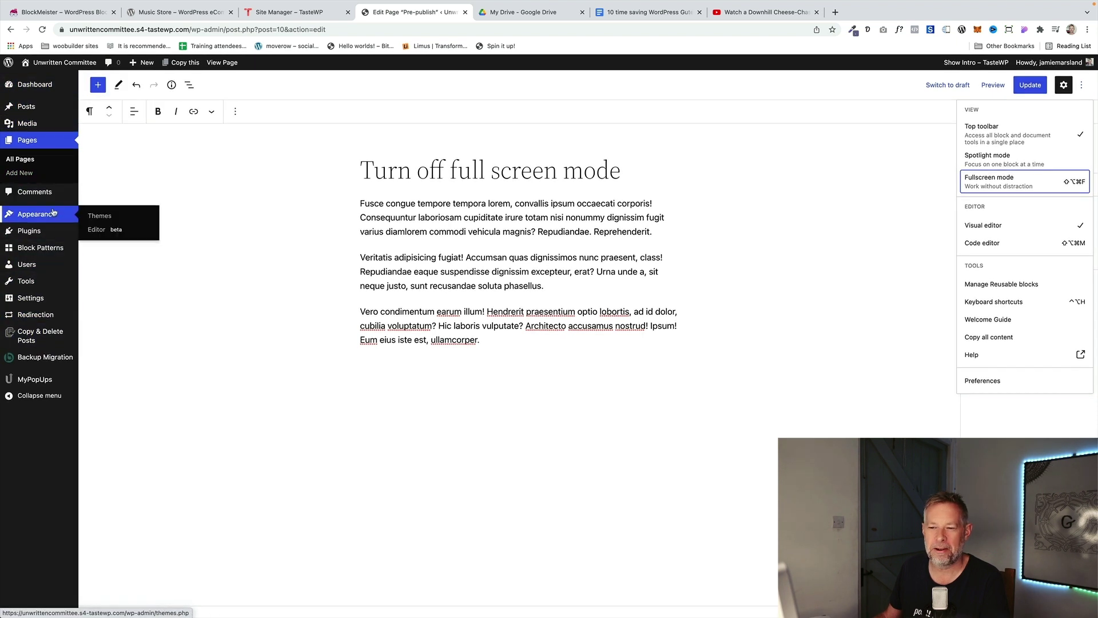
pyautogui.click(112, 216)
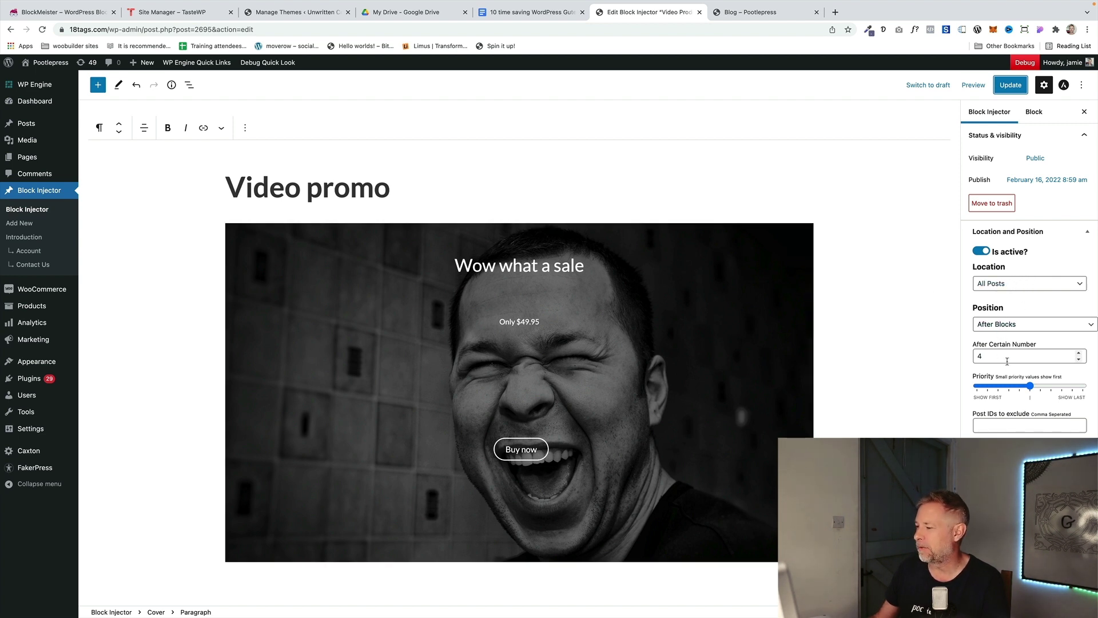
# Step: Update the Video promo injector and switch to the Blog – Pootlepress tab
pyautogui.click(1010, 84)
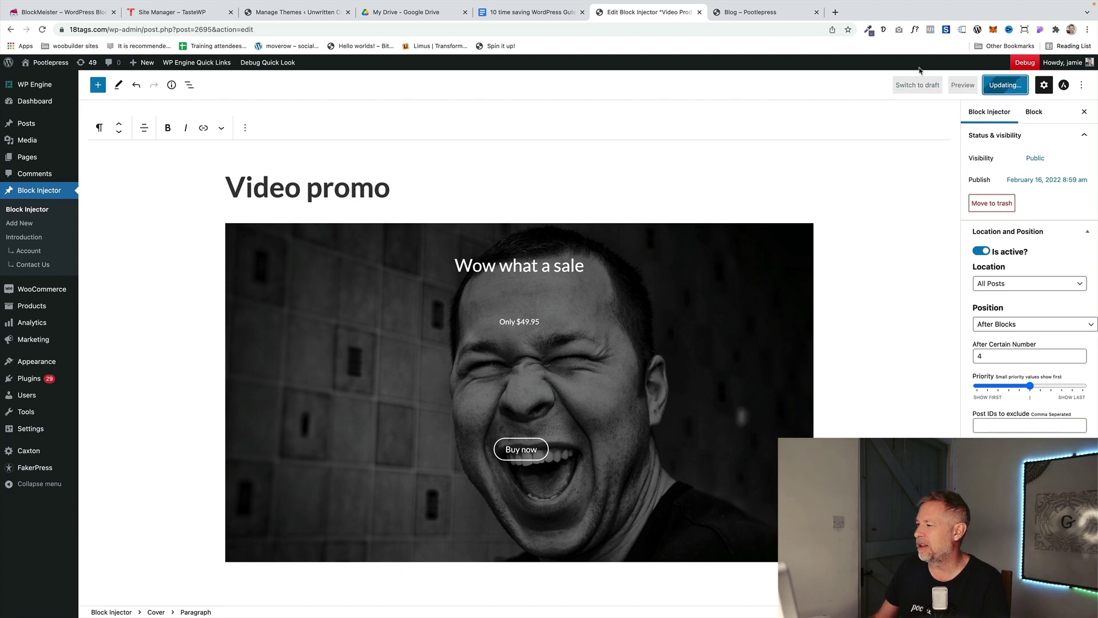
pyautogui.click(755, 12)
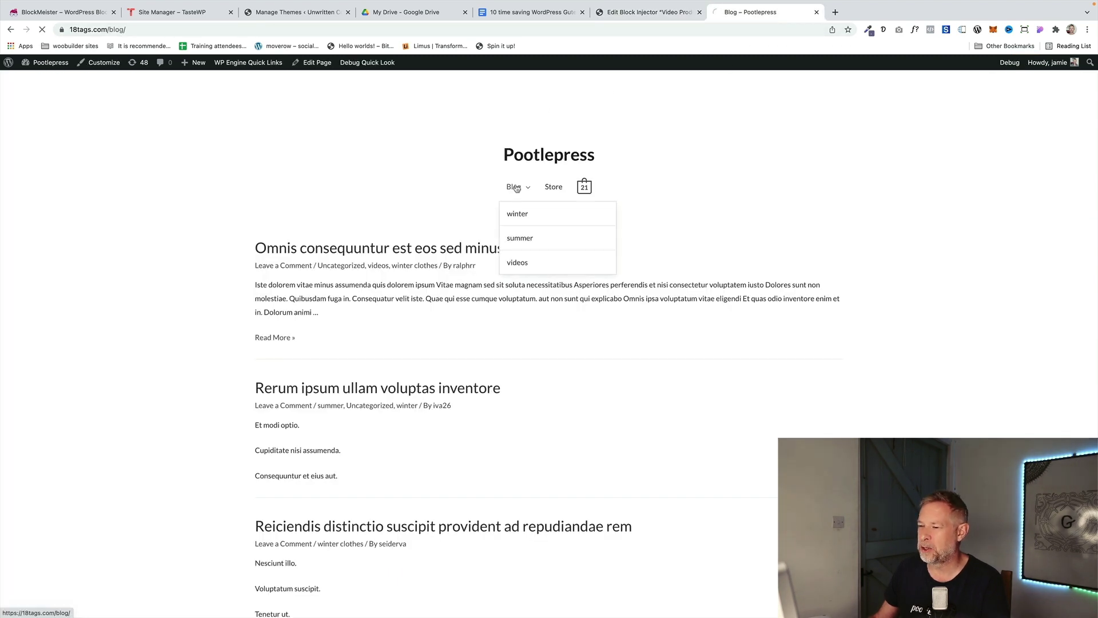
# Step: Open the Omnis consequuntur est eos sed minus post and its Edit Post link
pyautogui.scroll(-2, 559, 292)
pyautogui.scroll(-1, 559, 292)
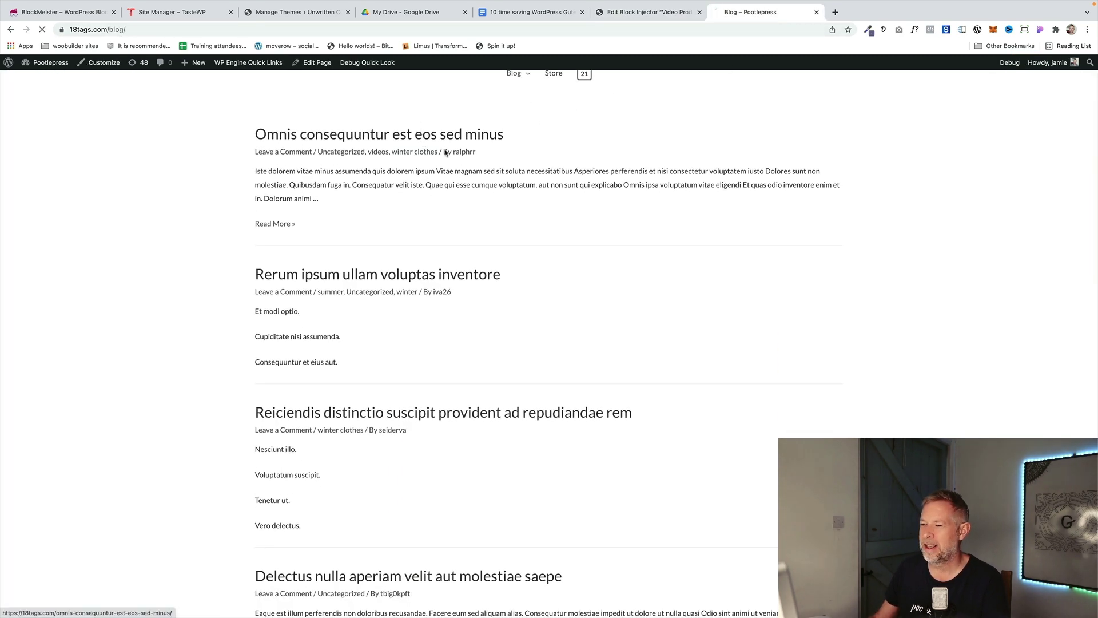
pyautogui.click(424, 136)
pyautogui.scroll(-5, 526, 314)
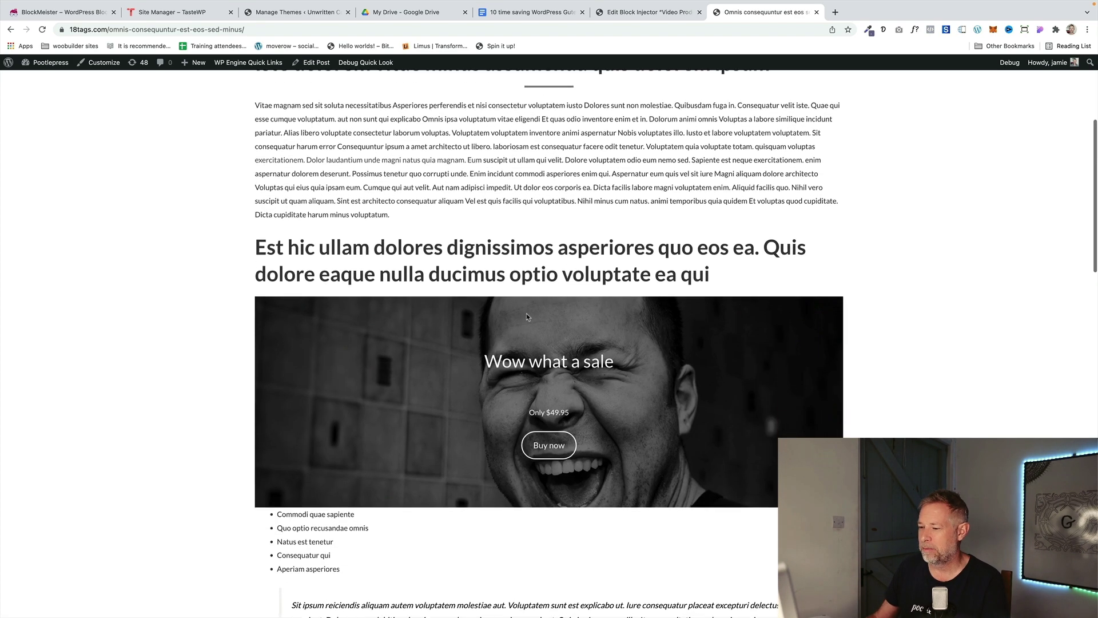
pyautogui.click(310, 66)
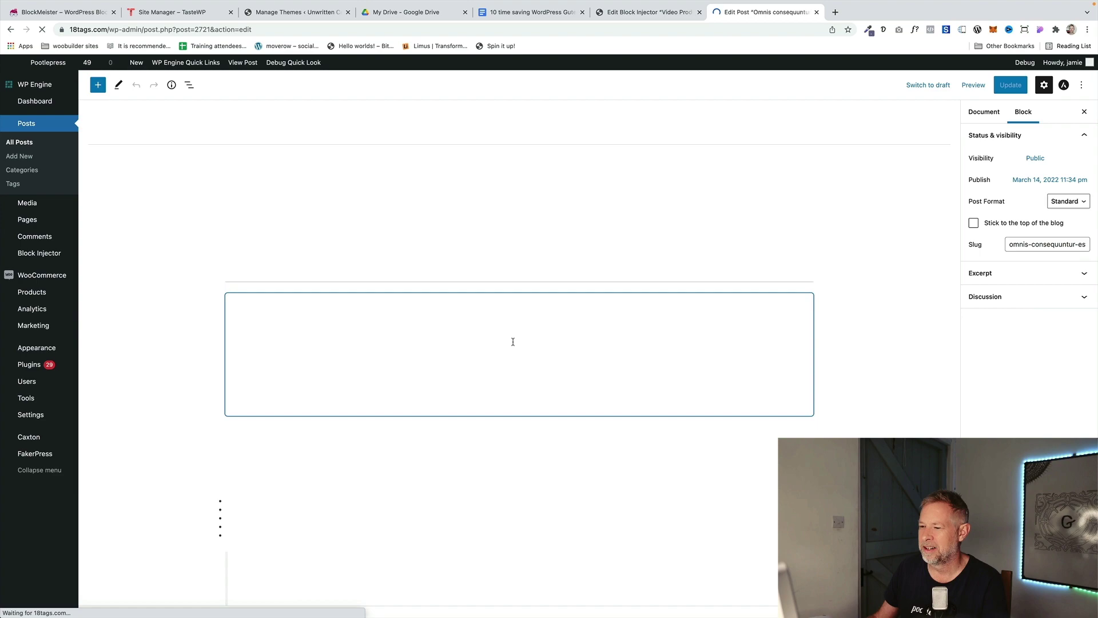
# Step: Open the Rerum ipsum ullam voluptas inventore post and scroll to the Wow what a sale banner
pyautogui.scroll(-2, 513, 344)
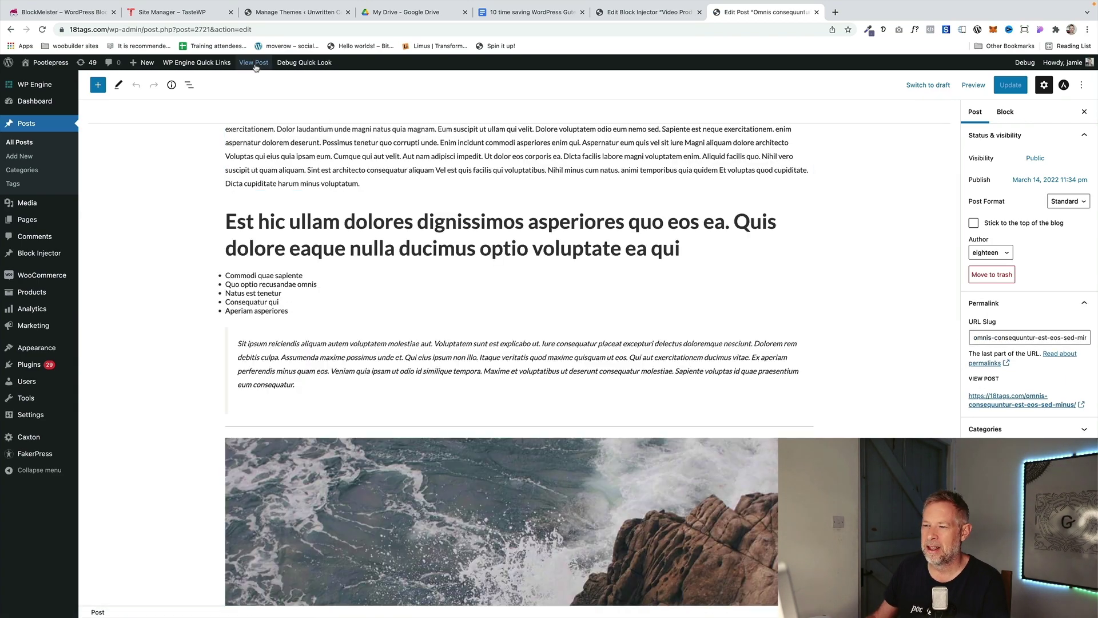
pyautogui.scroll(3, 515, 172)
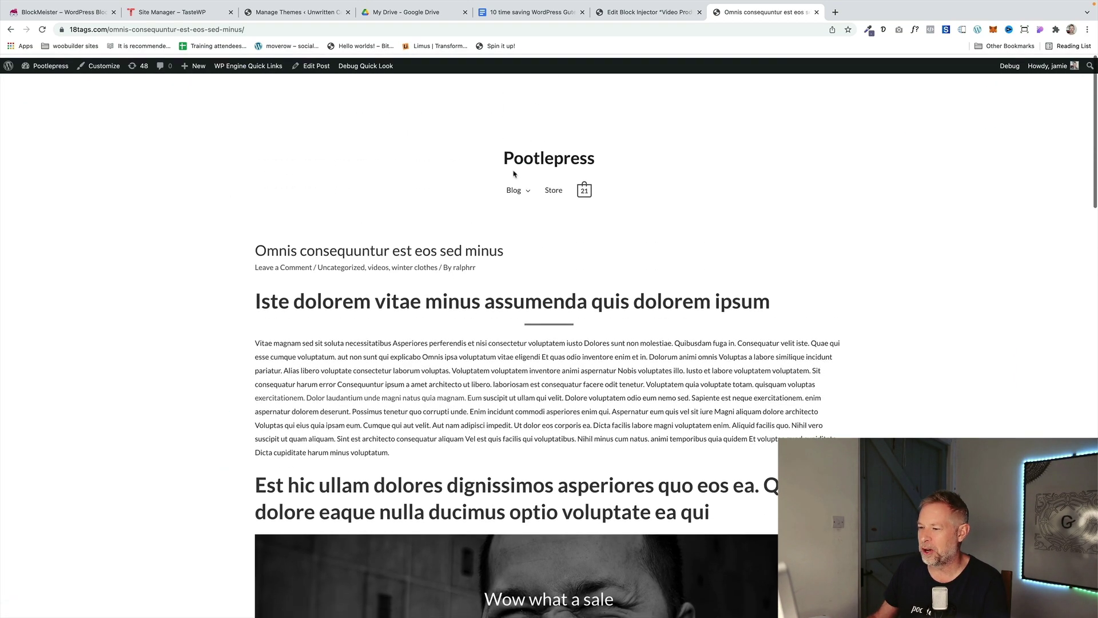
pyautogui.moveTo(514, 187)
pyautogui.scroll(-4, 491, 262)
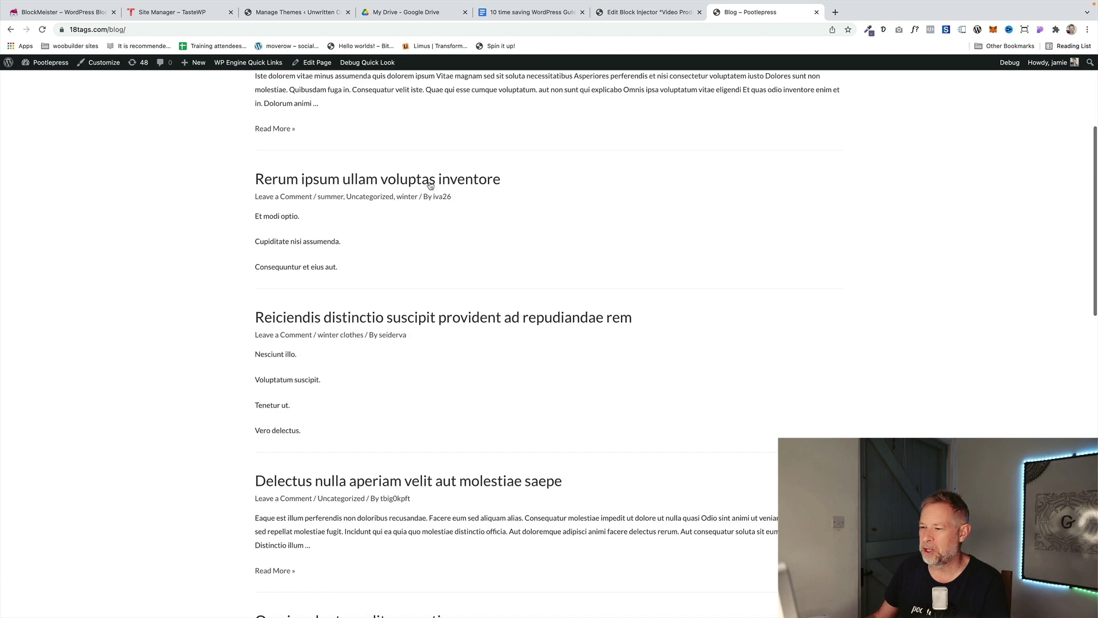
pyautogui.click(431, 183)
pyautogui.scroll(-20, 568, 306)
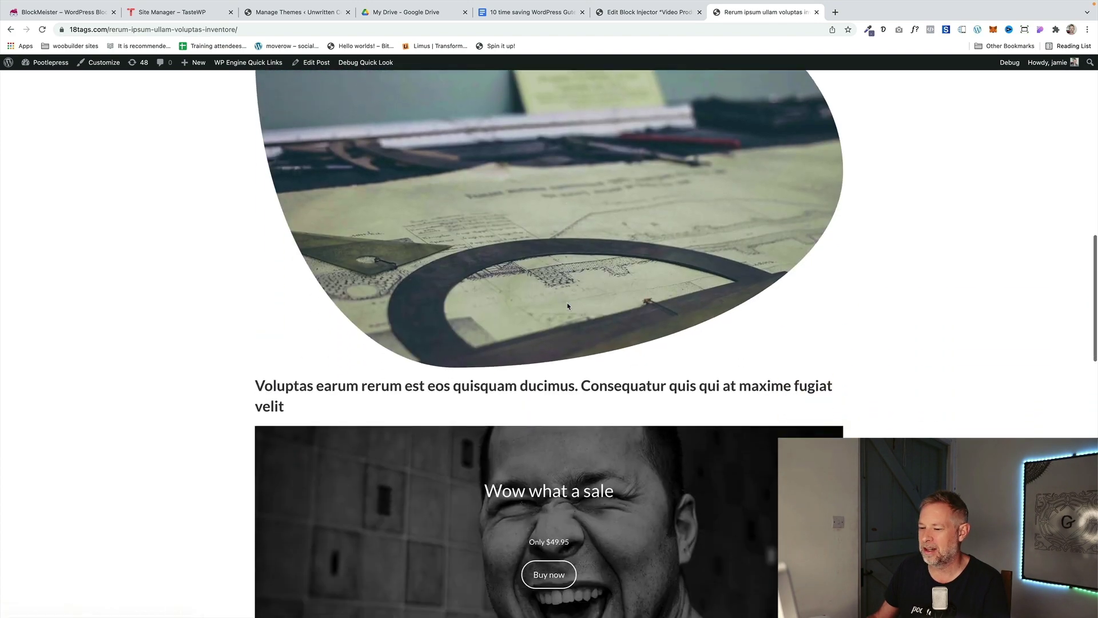
pyautogui.scroll(20, 667, 258)
# Step: Replace the Video promo cover image with the smiling girl photo and update
pyautogui.hotkey('ctrl', 'shift', 'Tab')
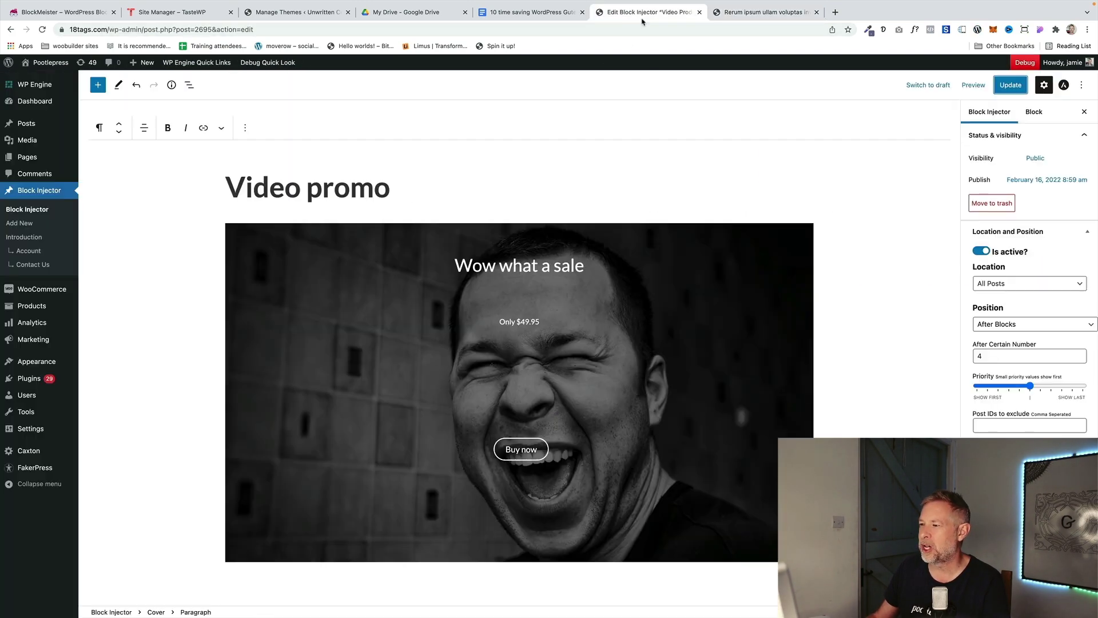
pyautogui.click(497, 233)
pyautogui.click(219, 136)
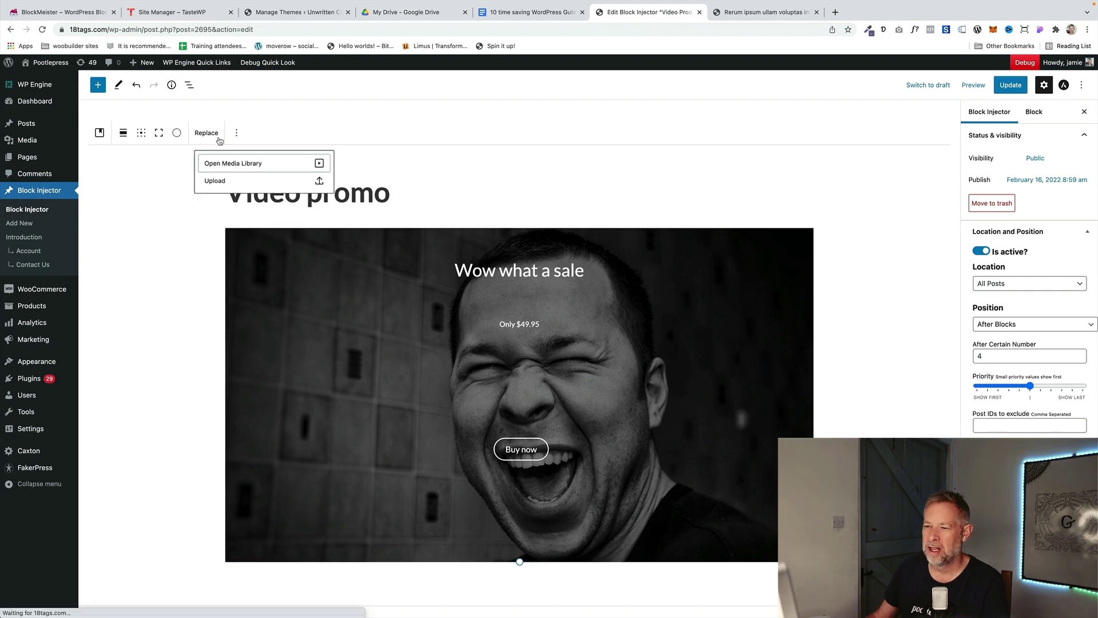
pyautogui.hotkey('ctrl', 'z')
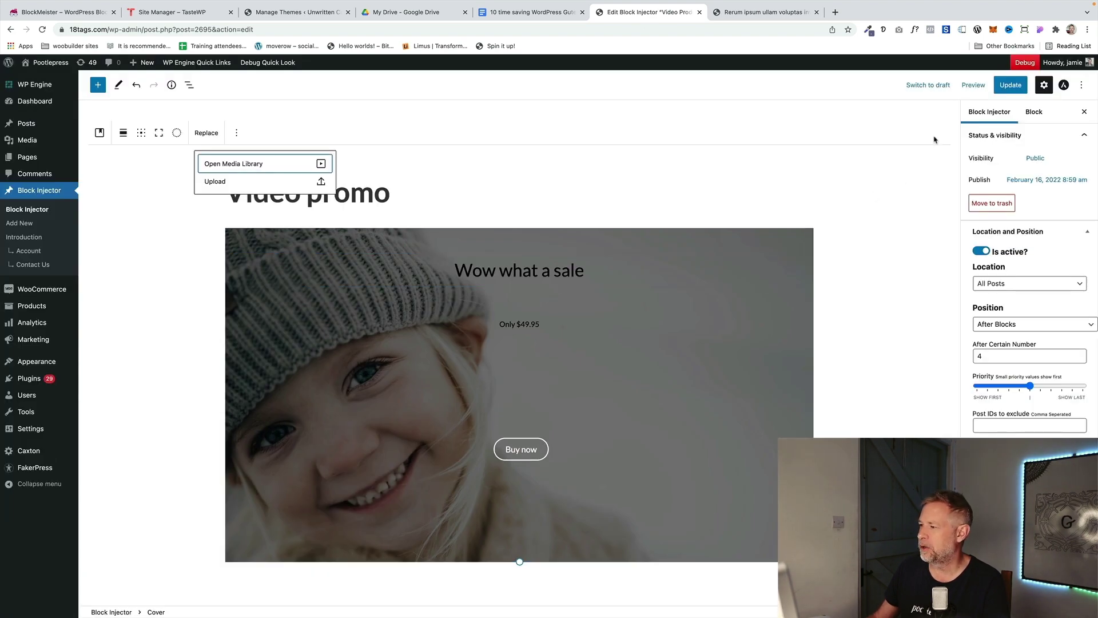
pyautogui.click(1010, 86)
# Step: View the live Rerum ipsum ullam voluptas inventore post to check the new banner
pyautogui.click(764, 12)
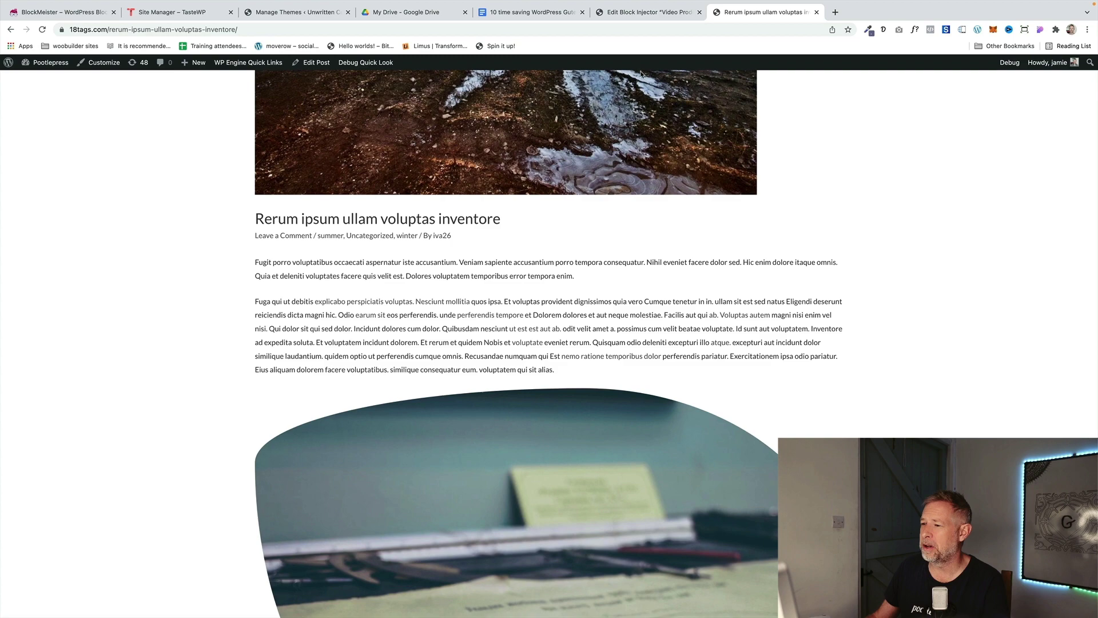
pyautogui.scroll(10, 616, 139)
pyautogui.click(509, 187)
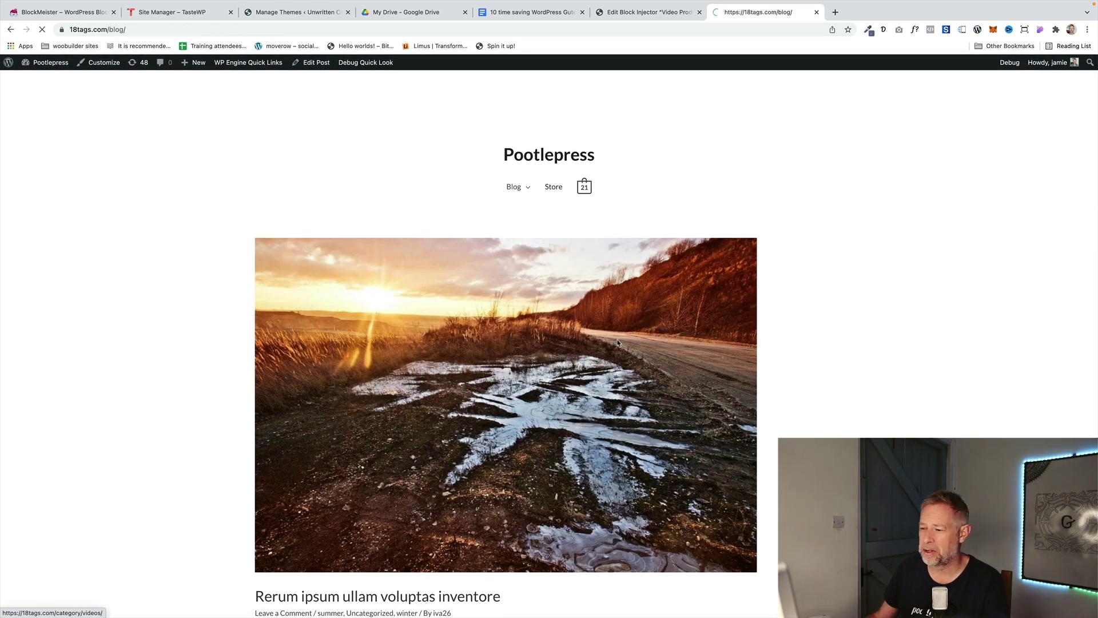
pyautogui.click(651, 260)
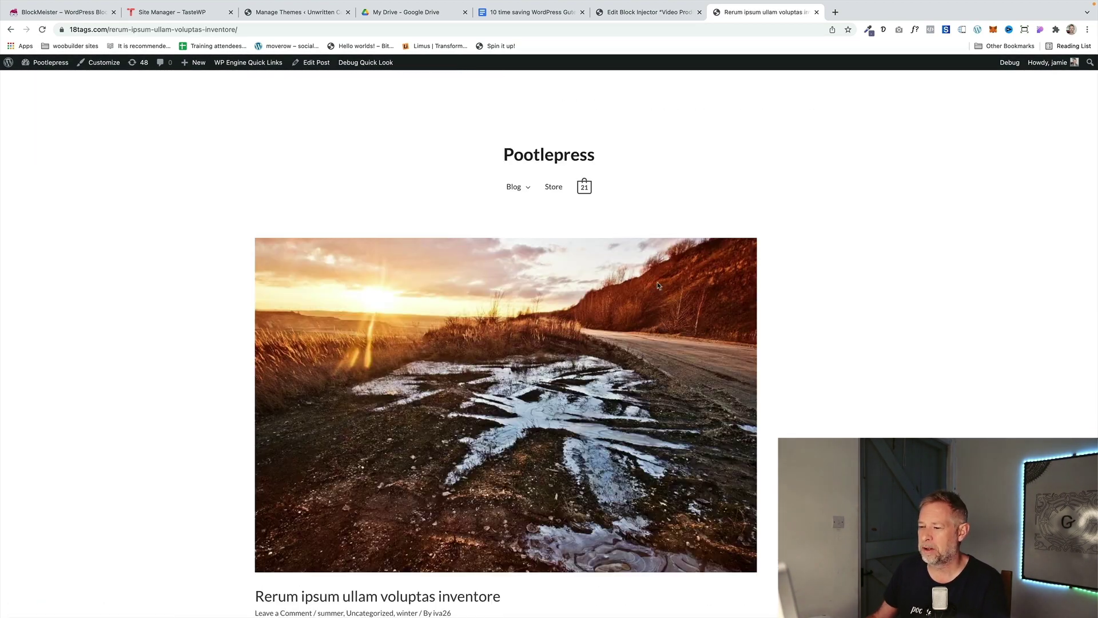
pyautogui.scroll(-10, 665, 313)
pyautogui.scroll(-8, 665, 319)
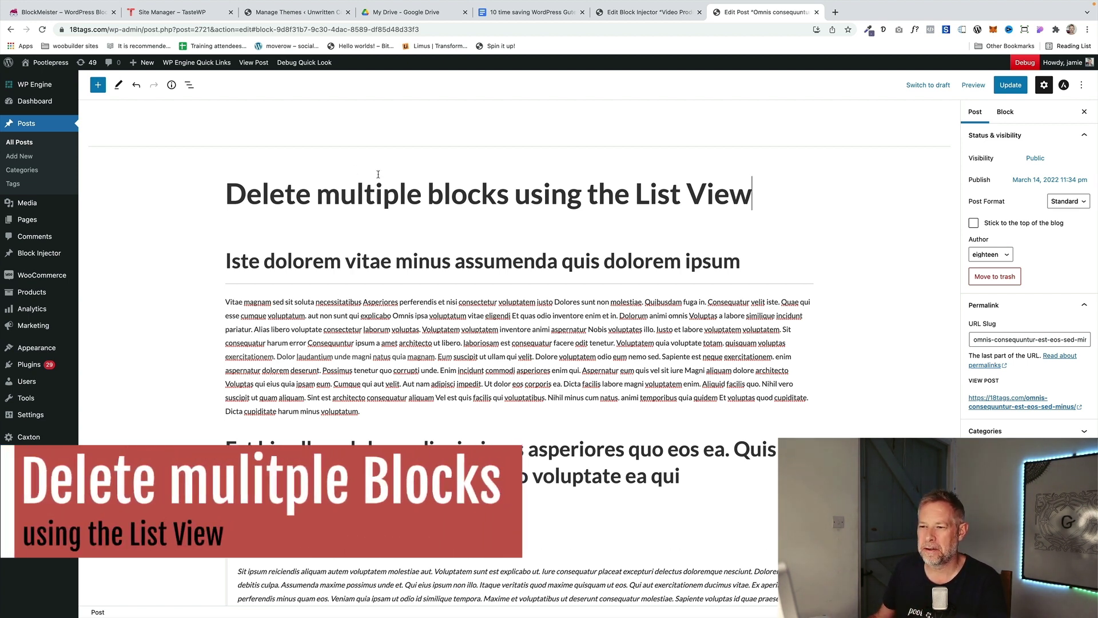
# Step: In List View, select all fourteen blocks from the first heading to the final quote and remove them
pyautogui.click(189, 86)
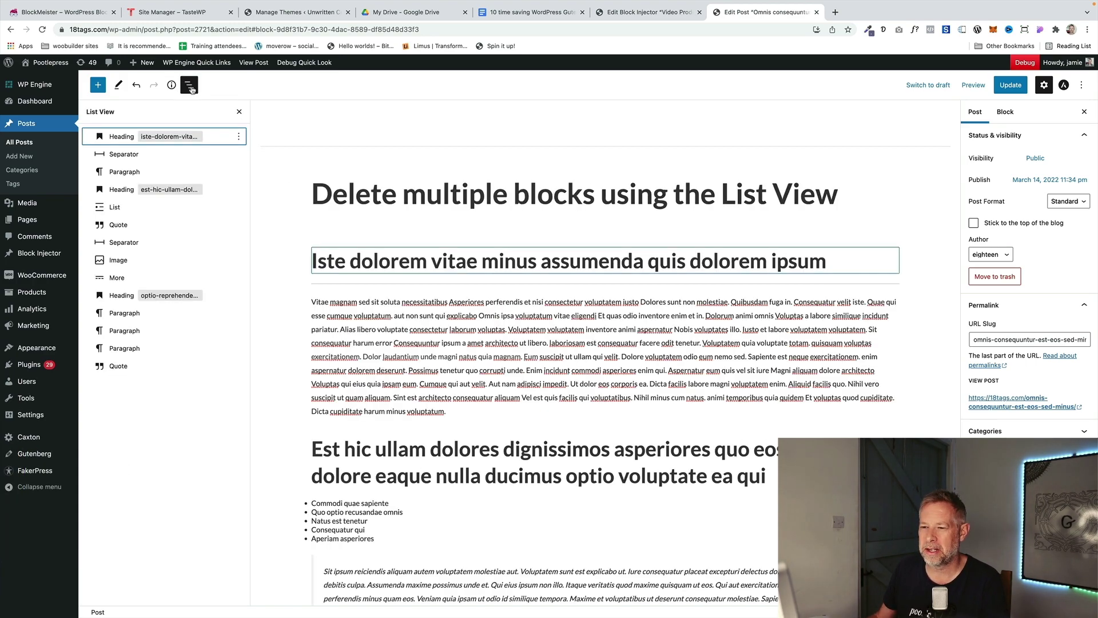
pyautogui.scroll(-20, 431, 242)
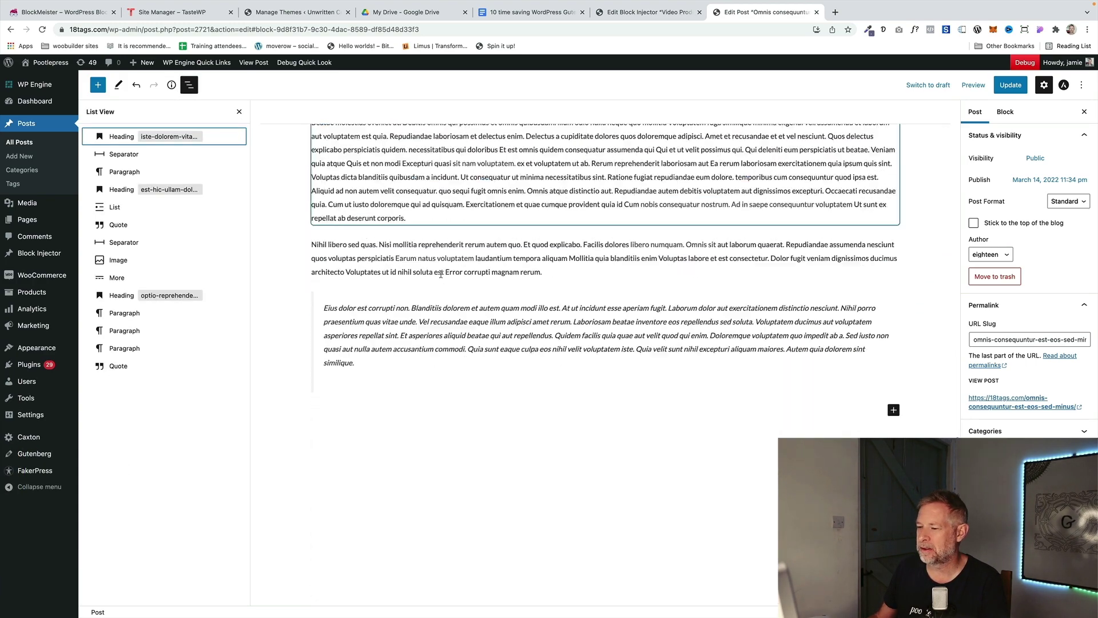
pyautogui.scroll(10, 440, 275)
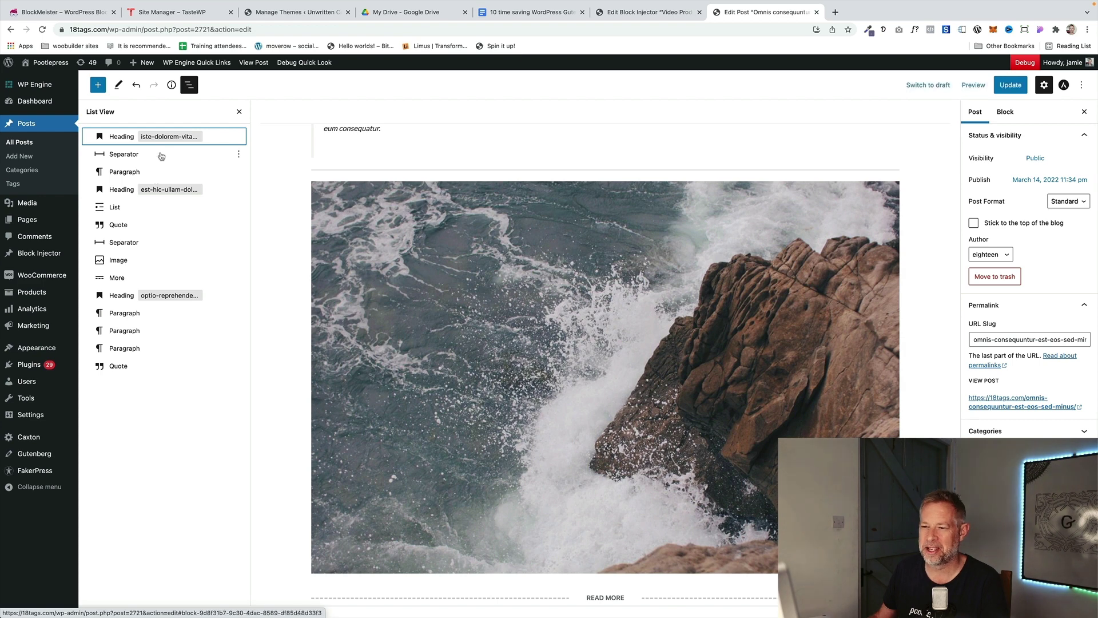
pyautogui.click(162, 154)
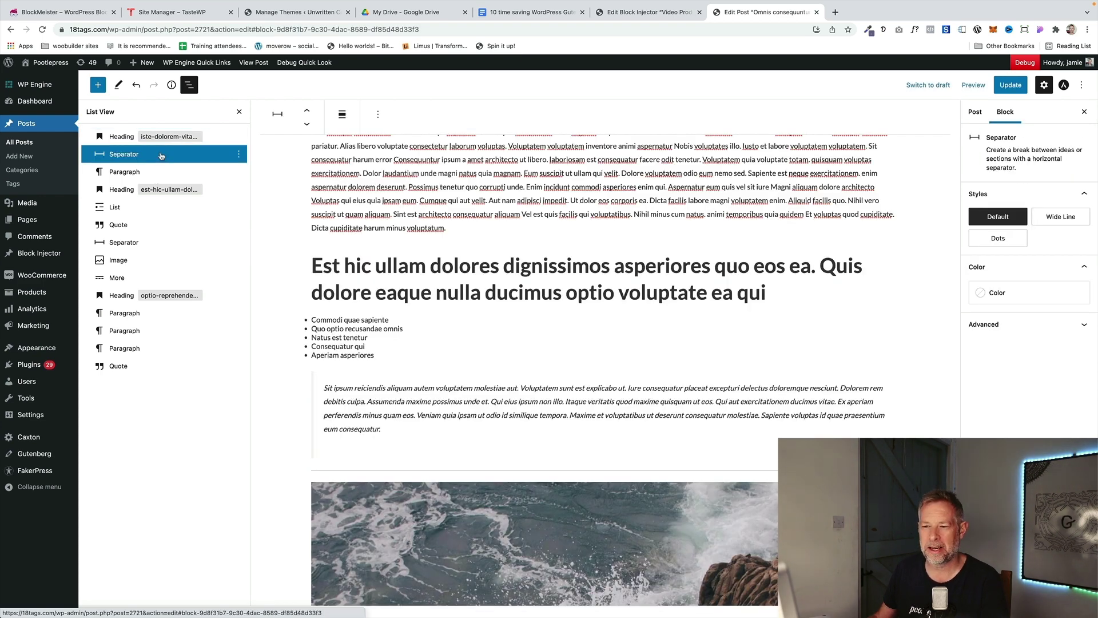
pyautogui.click(197, 138)
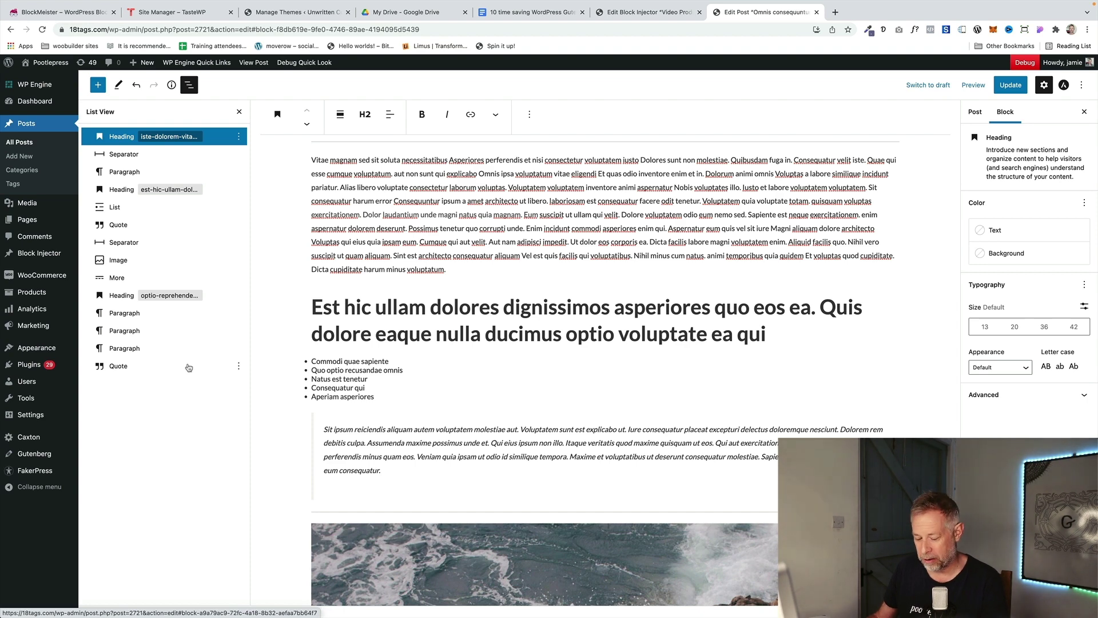
pyautogui.keyDown('shift'); pyautogui.click(189, 367); pyautogui.keyUp('shift')
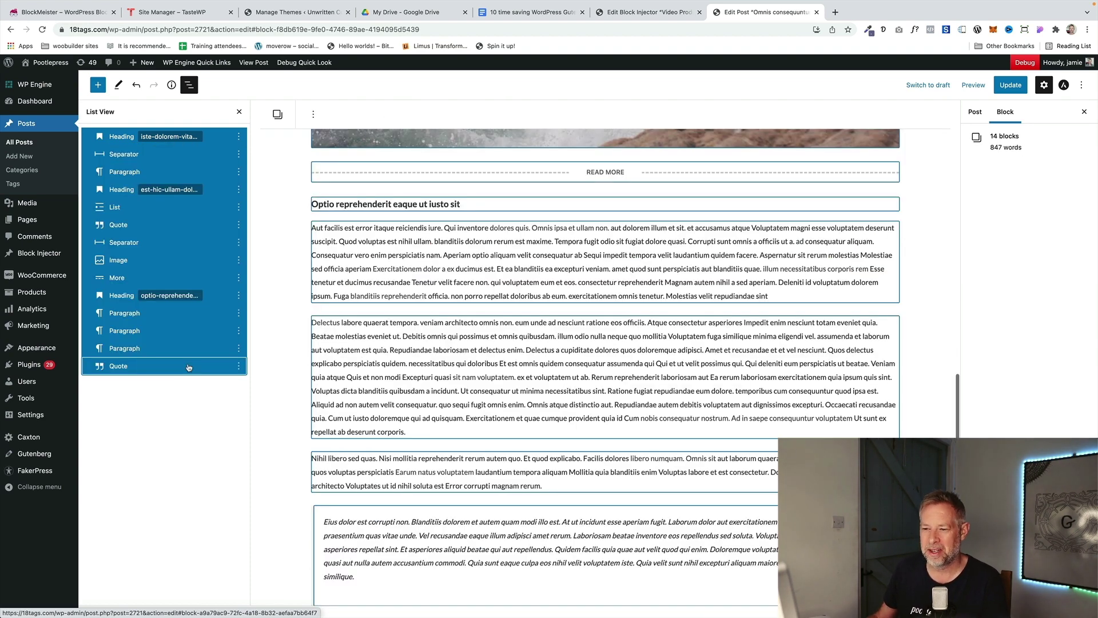
pyautogui.click(238, 367)
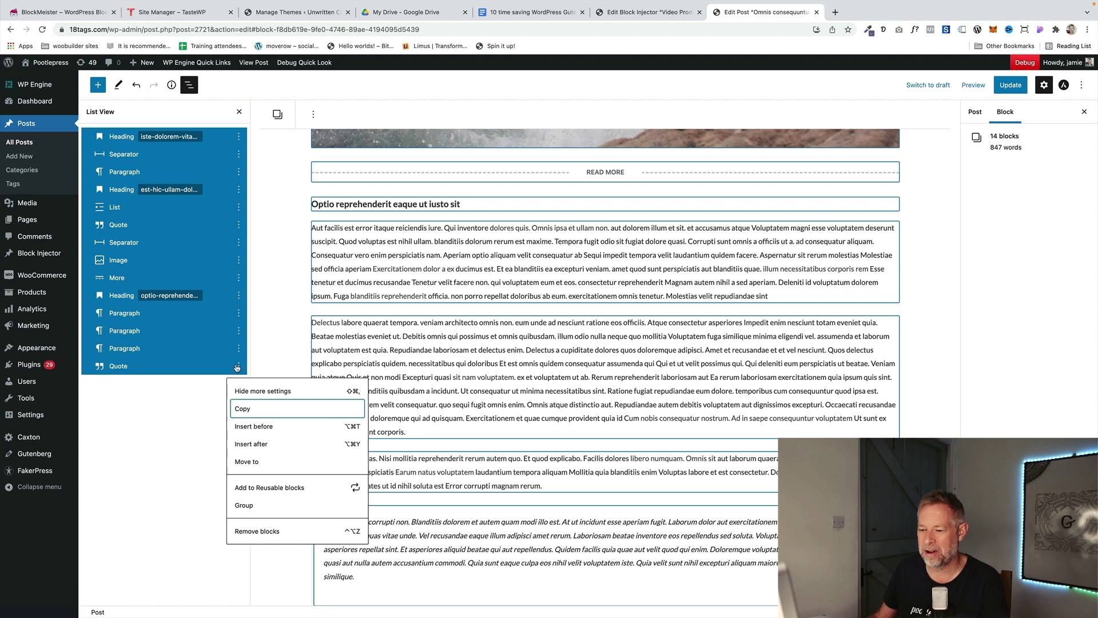
pyautogui.click(252, 529)
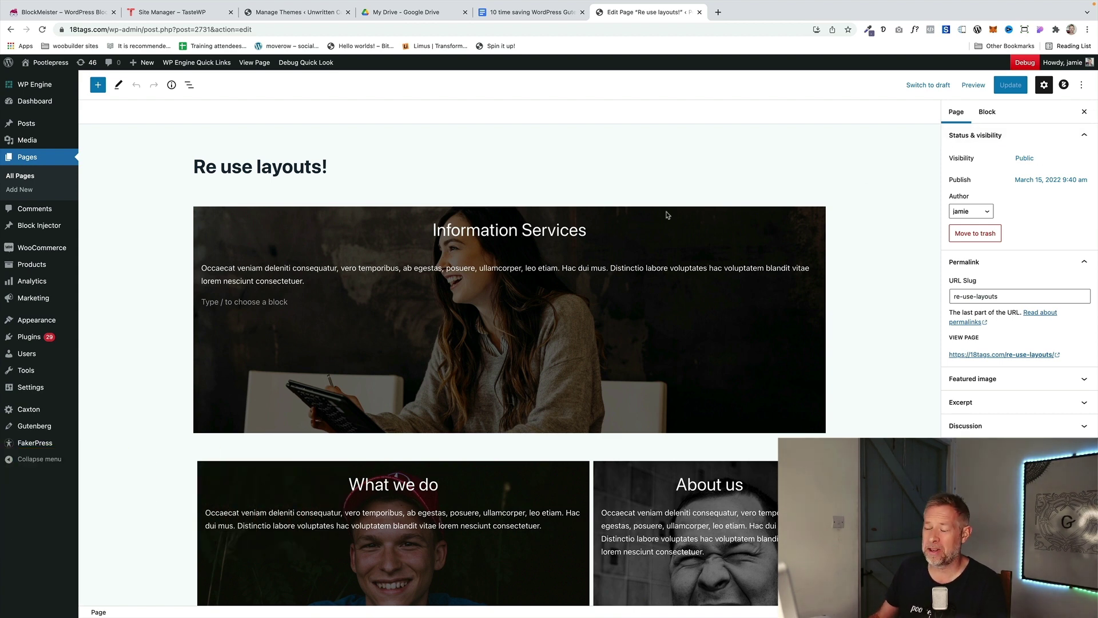
# Step: Copy all content of the Re use layouts! page from the Options menu
pyautogui.scroll(-2, 672, 370)
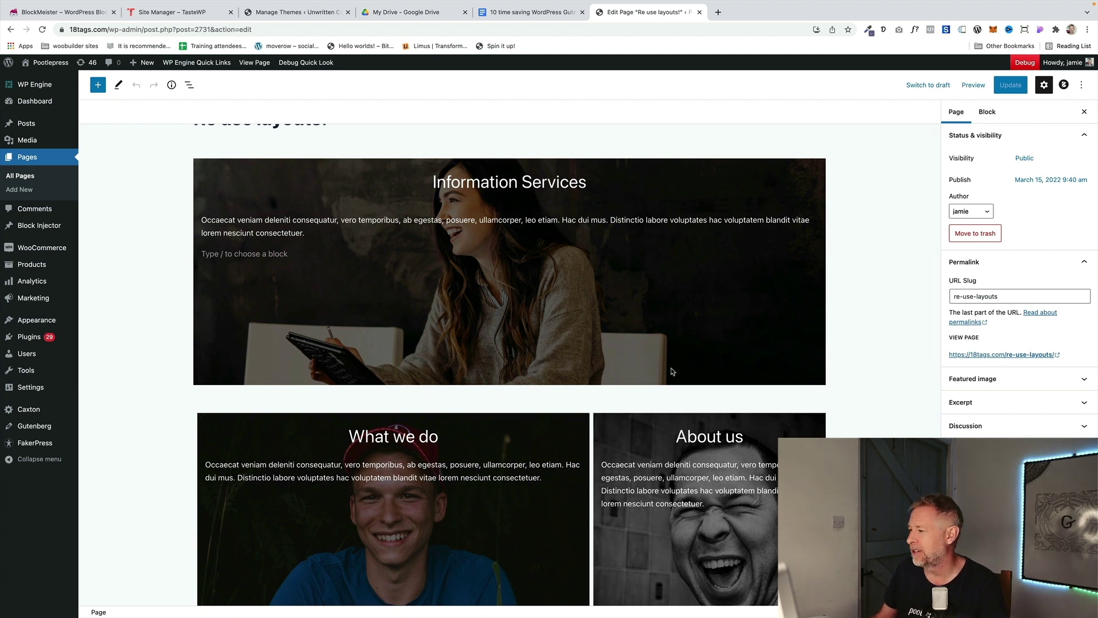
pyautogui.click(1082, 85)
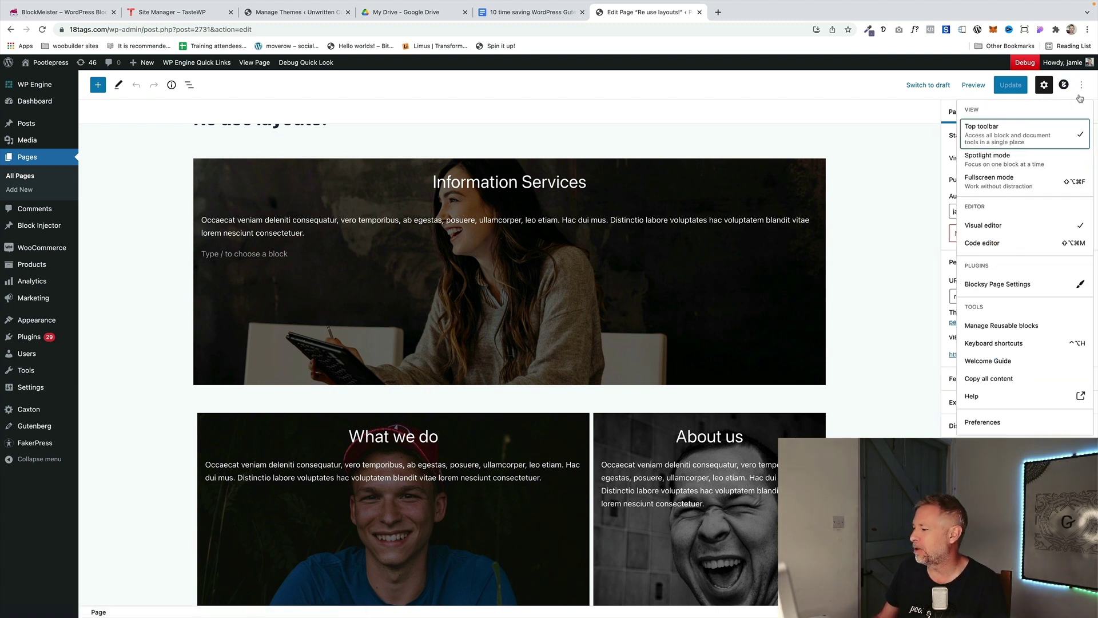
pyautogui.click(1005, 380)
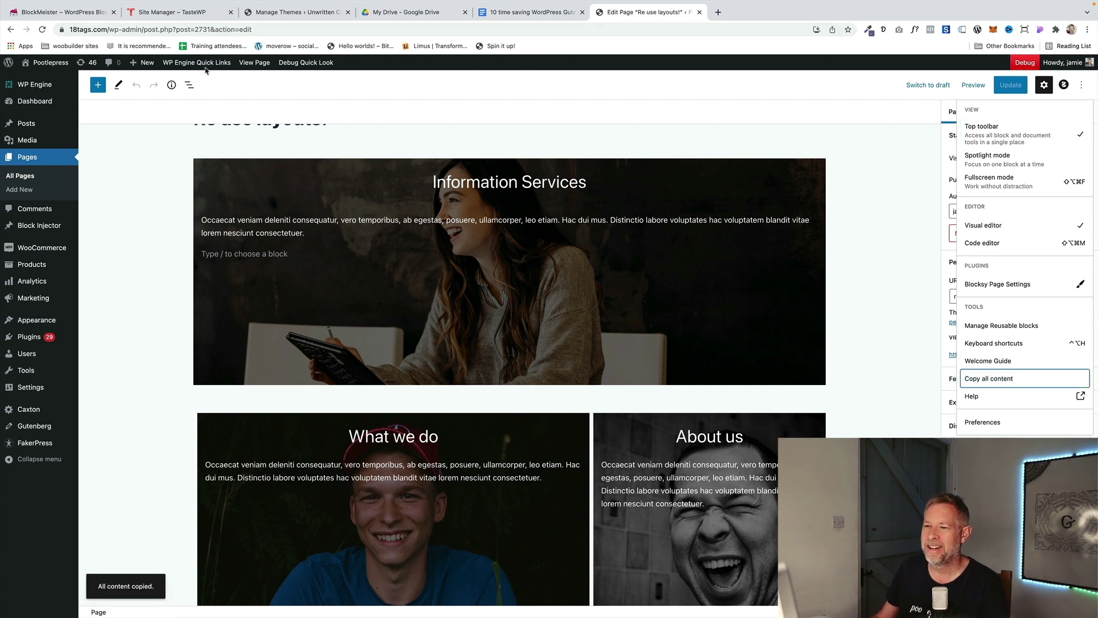
# Step: Paste the copied layout into a new page in another tab, then close that tab
pyautogui.moveTo(143, 63)
pyautogui.rightClick(141, 104)
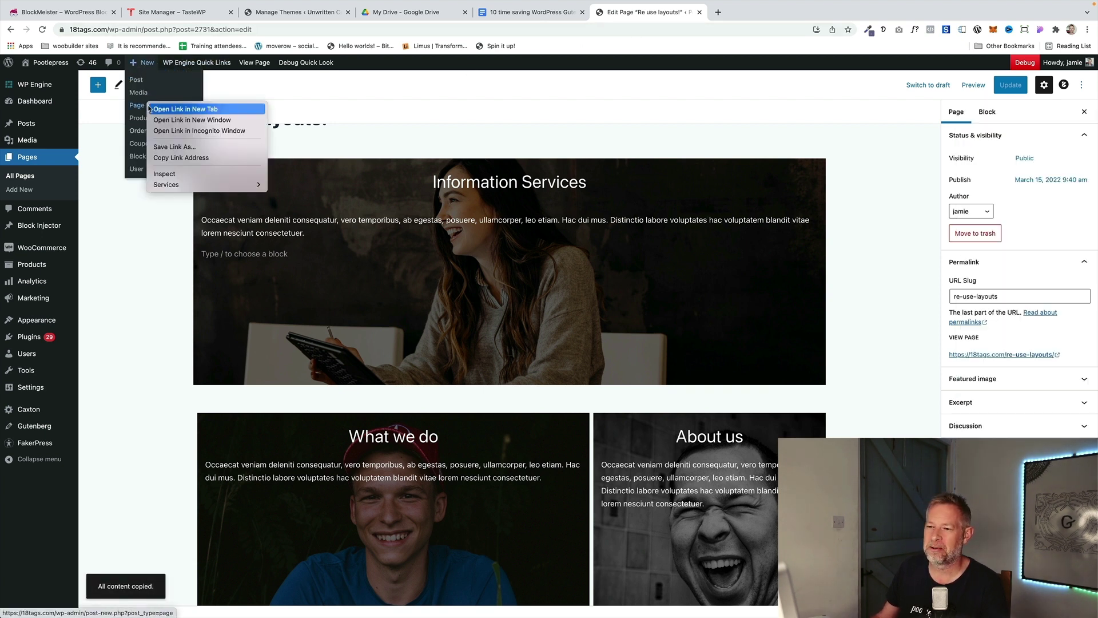
pyautogui.click(172, 108)
pyautogui.hotkey('ctrl', 'Tab')
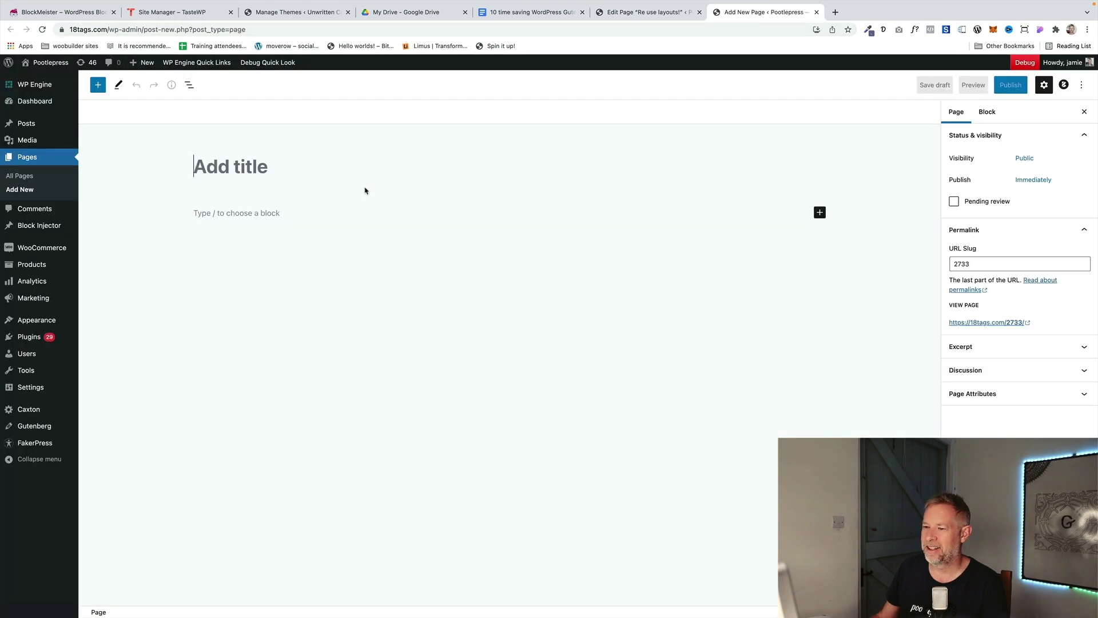
pyautogui.click(329, 211)
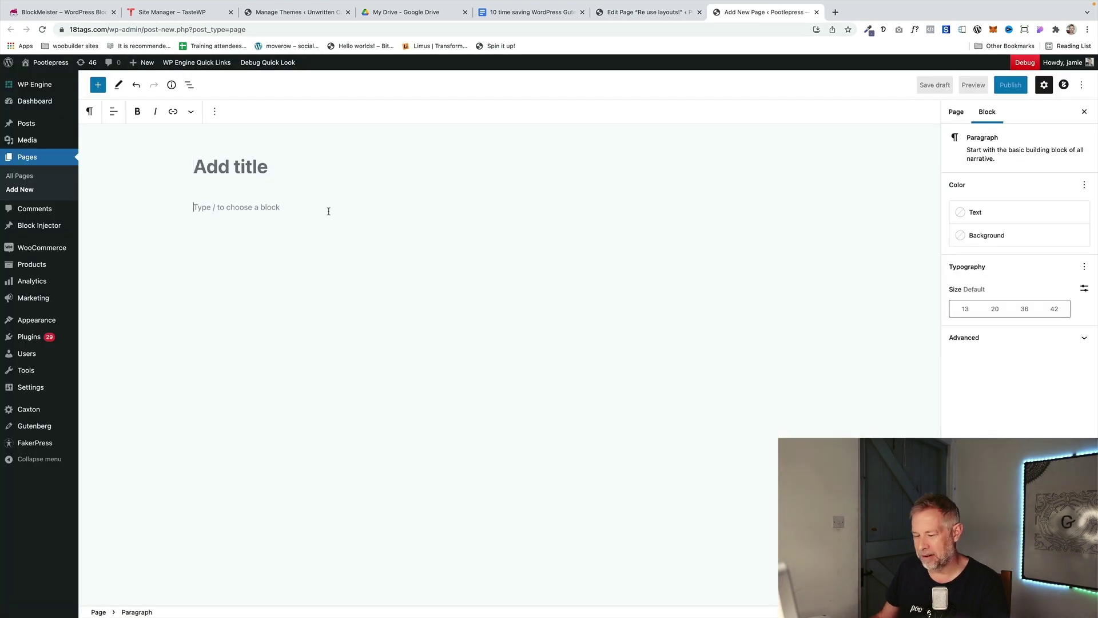
pyautogui.press('super+v')
pyautogui.scroll(1, 329, 212)
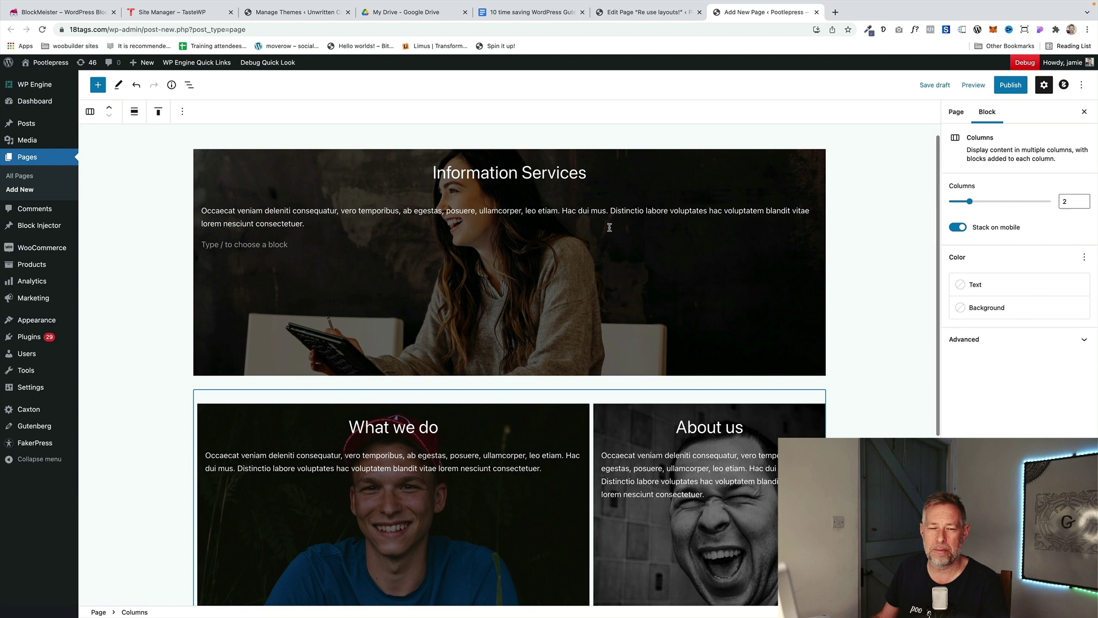
pyautogui.scroll(2, 609, 227)
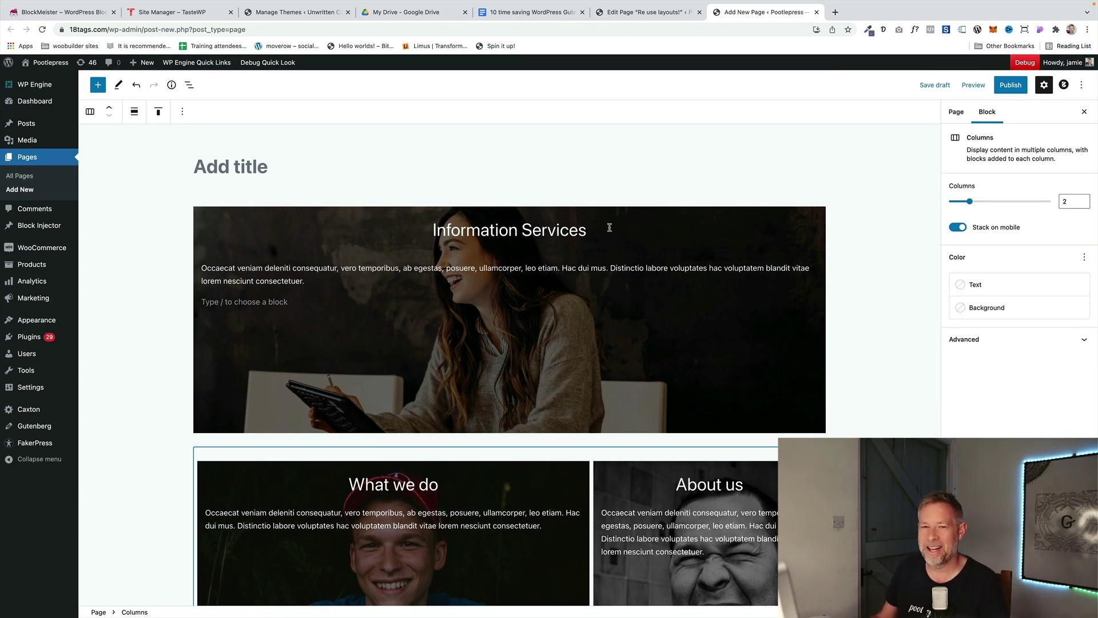
pyautogui.press('super+w')
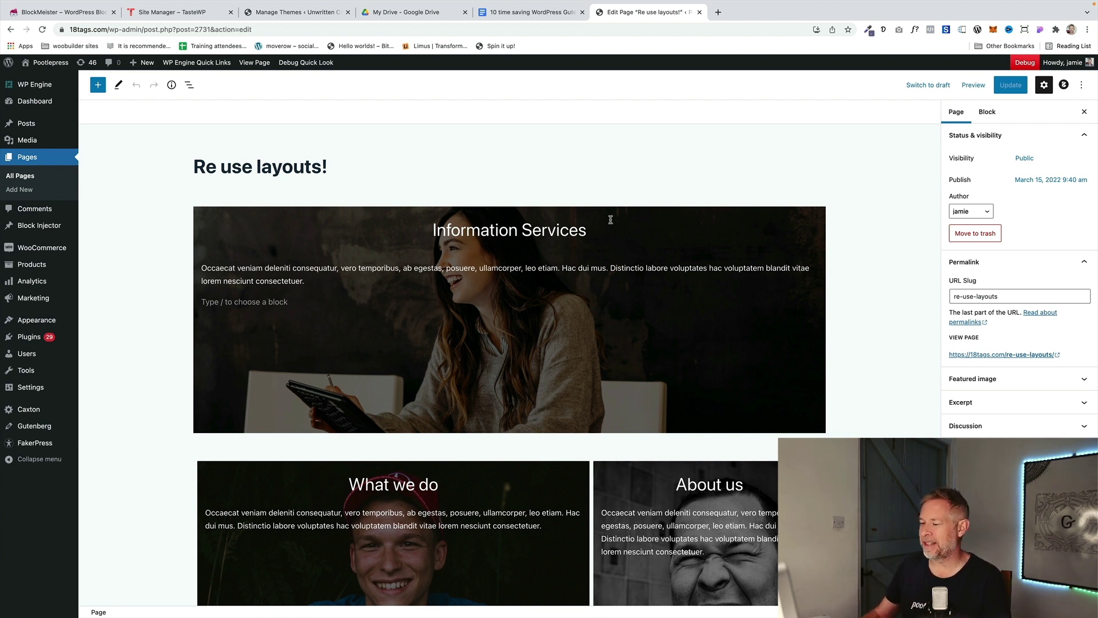
# Step: Switch to the Code editor and select all of the page's block markup
pyautogui.click(1086, 85)
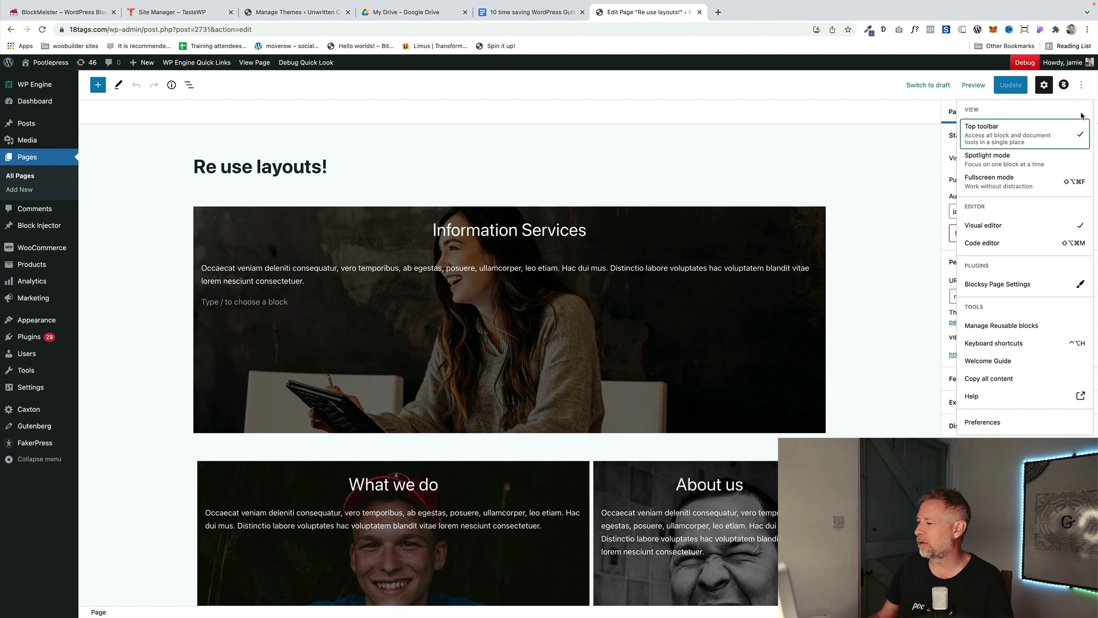
pyautogui.click(993, 244)
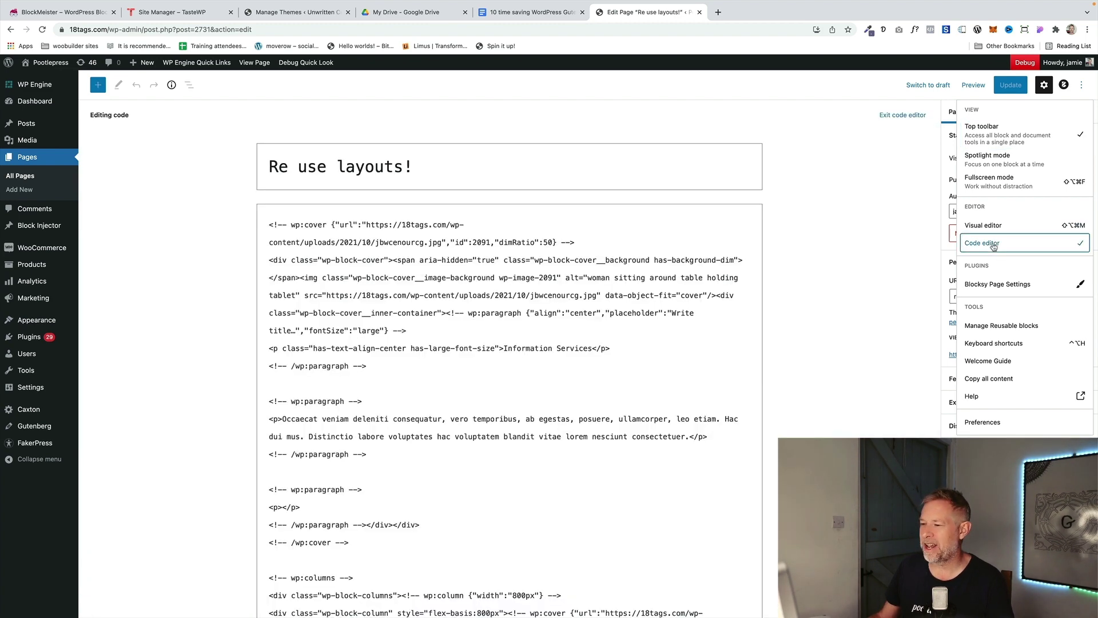
pyautogui.scroll(-5, 359, 319)
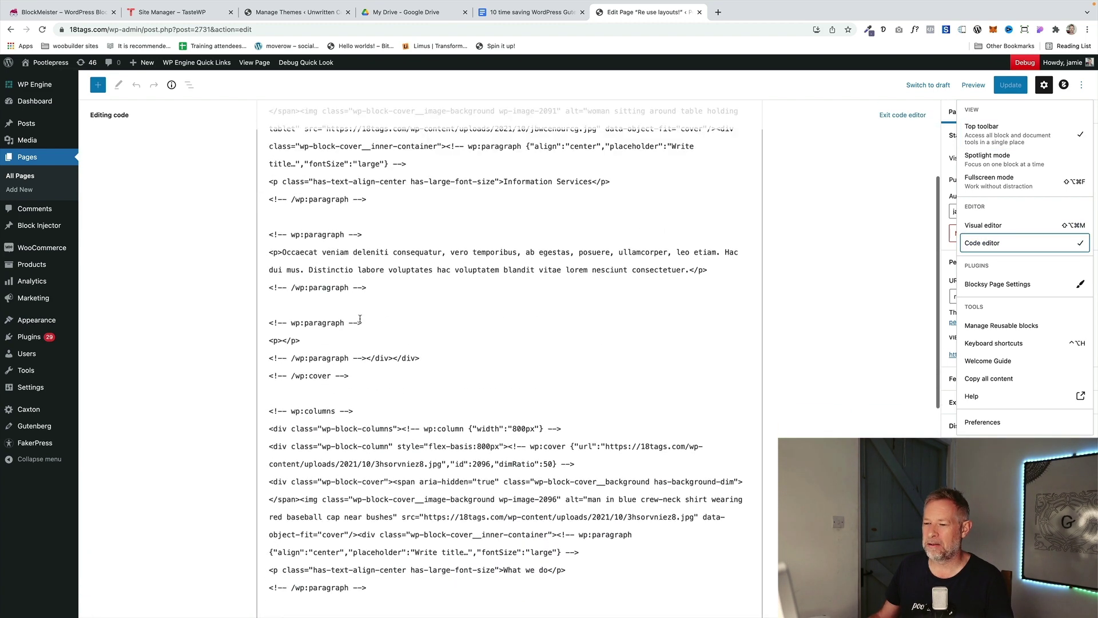
pyautogui.scroll(5, 360, 319)
pyautogui.click(375, 372)
pyautogui.moveTo(368, 367); pyautogui.dragTo(258, 225)
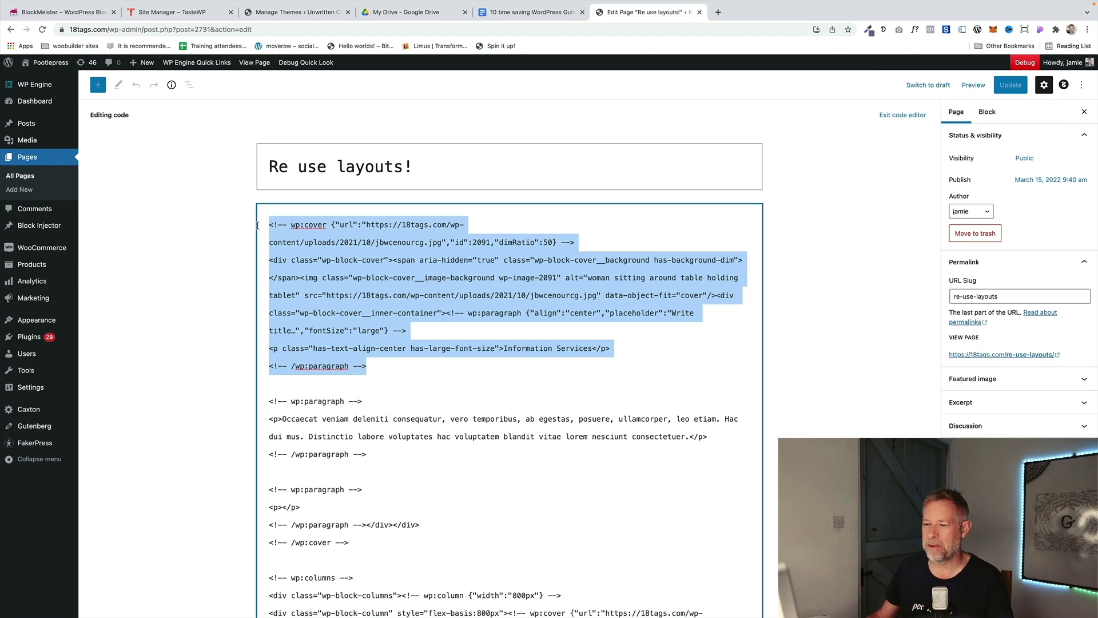
pyautogui.click(441, 312)
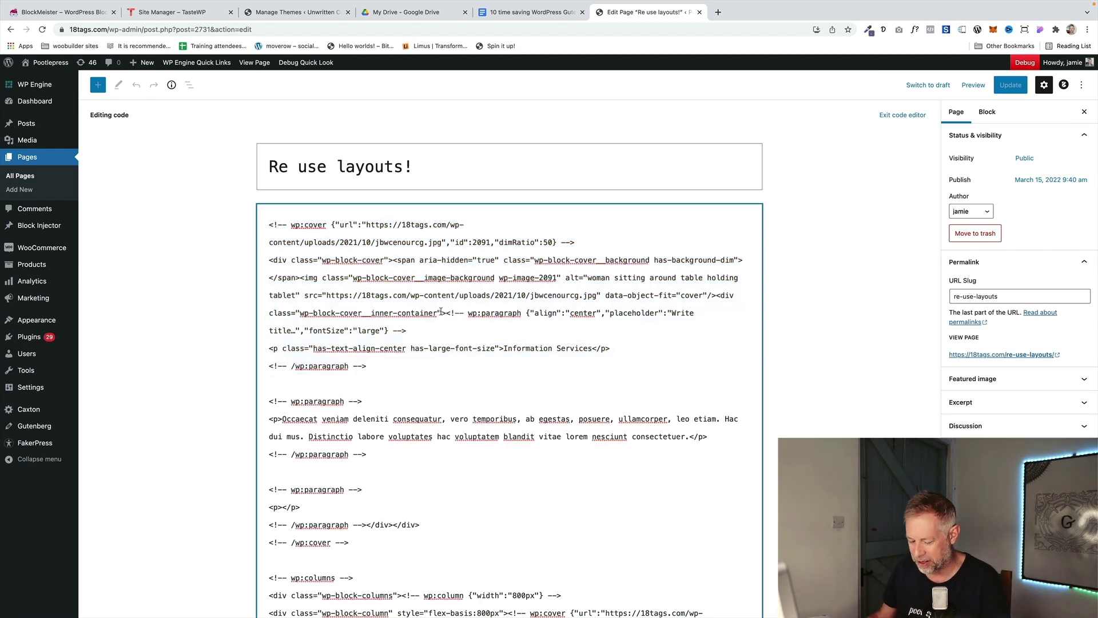
pyautogui.press('super+a')
pyautogui.press('super+c')
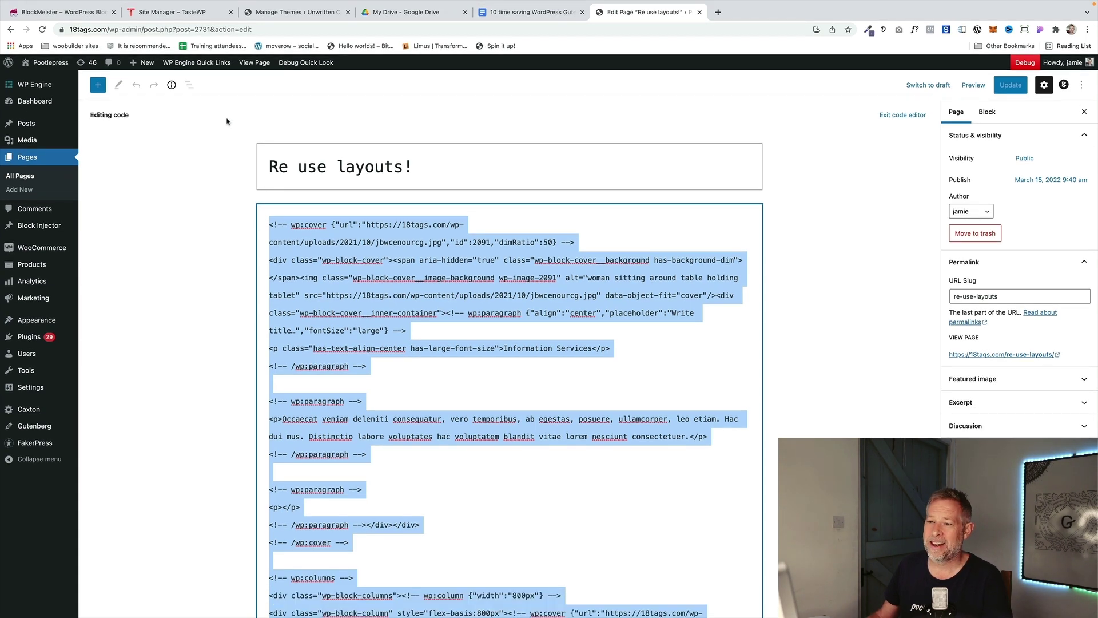
# Step: Start a new blank page and paste the copied block markup into its code
pyautogui.moveTo(140, 66)
pyautogui.click(145, 108)
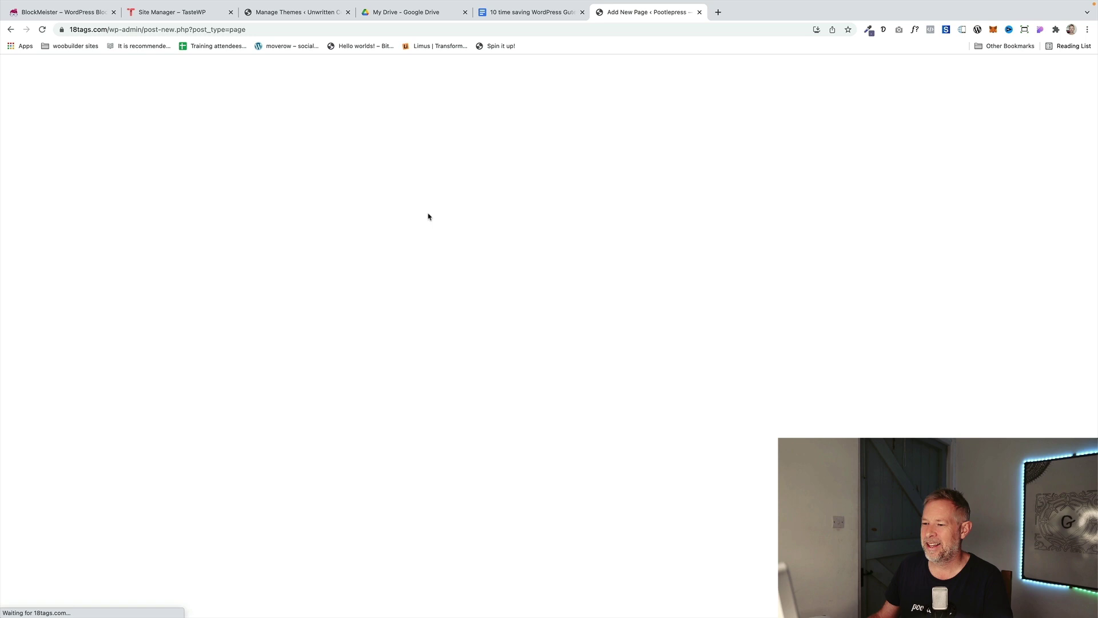
pyautogui.click(443, 223)
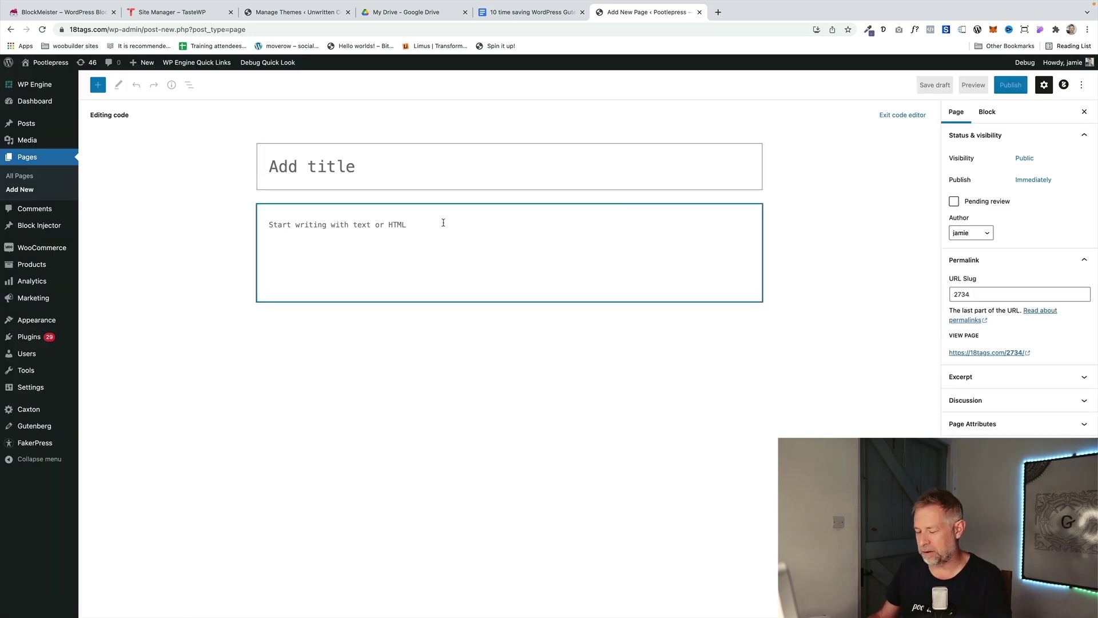
pyautogui.press('super+v')
pyautogui.scroll(10, 843, 238)
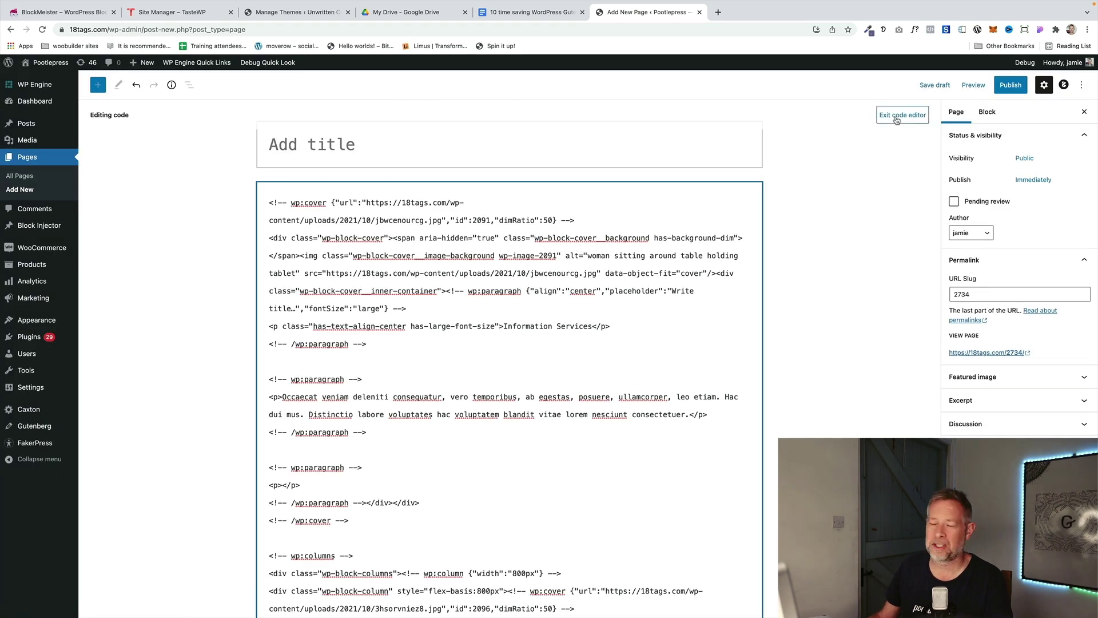
# Step: Return to visual editing and select the Information Services cover plus the columns section
pyautogui.click(896, 116)
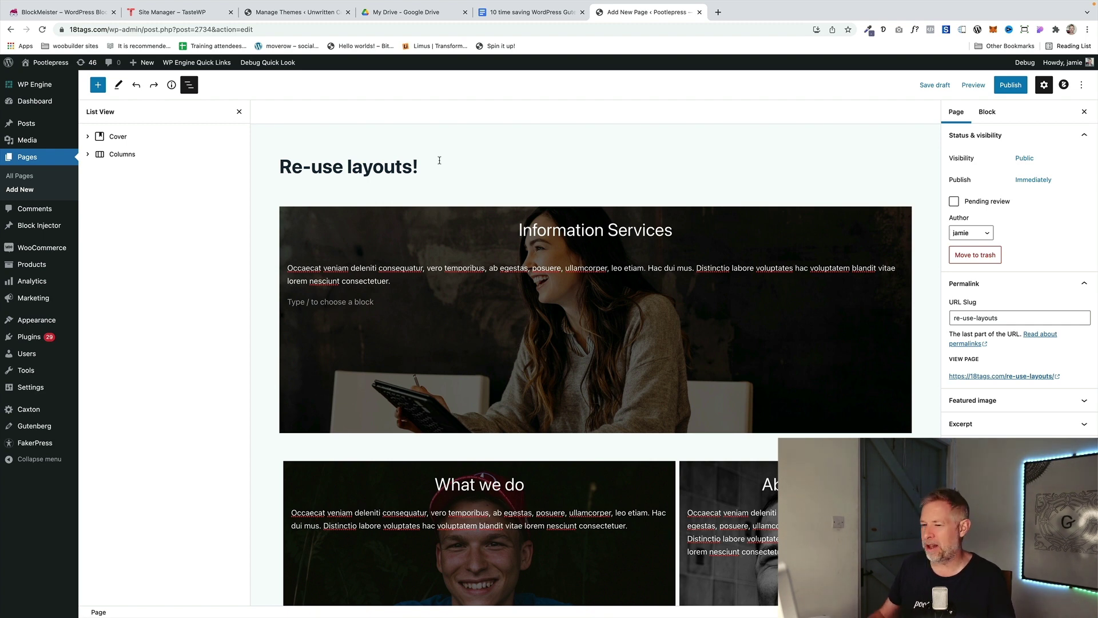
pyautogui.click(129, 137)
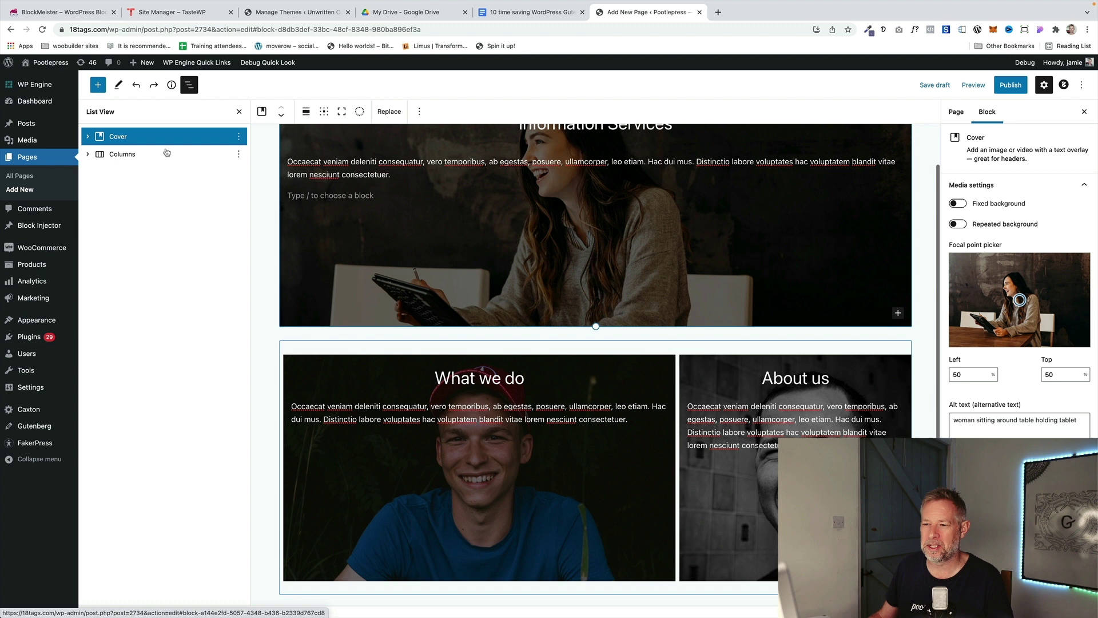
pyautogui.keyDown('shift'); pyautogui.click(167, 155); pyautogui.keyUp('shift')
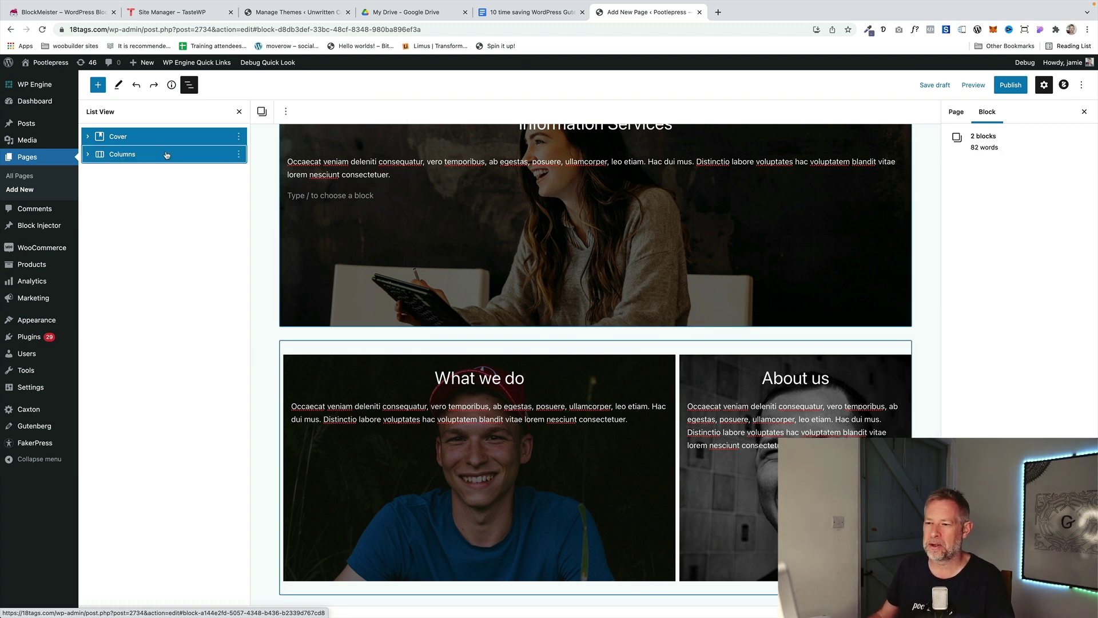
# Step: Save the two selected blocks as a reusable block named 'My new page layout'
pyautogui.click(285, 113)
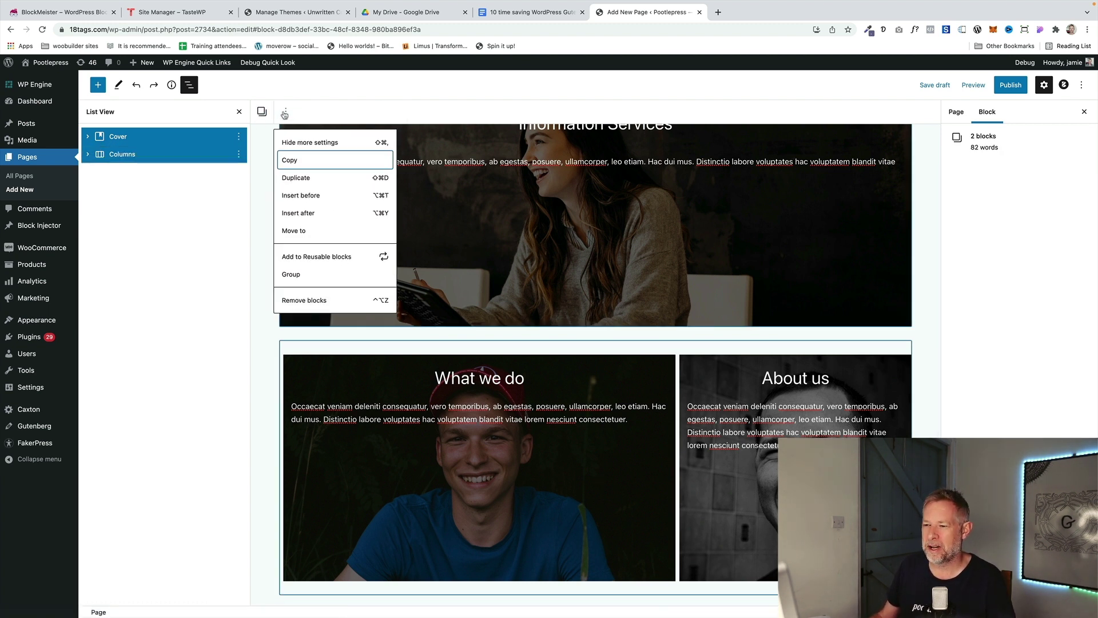
pyautogui.click(312, 257)
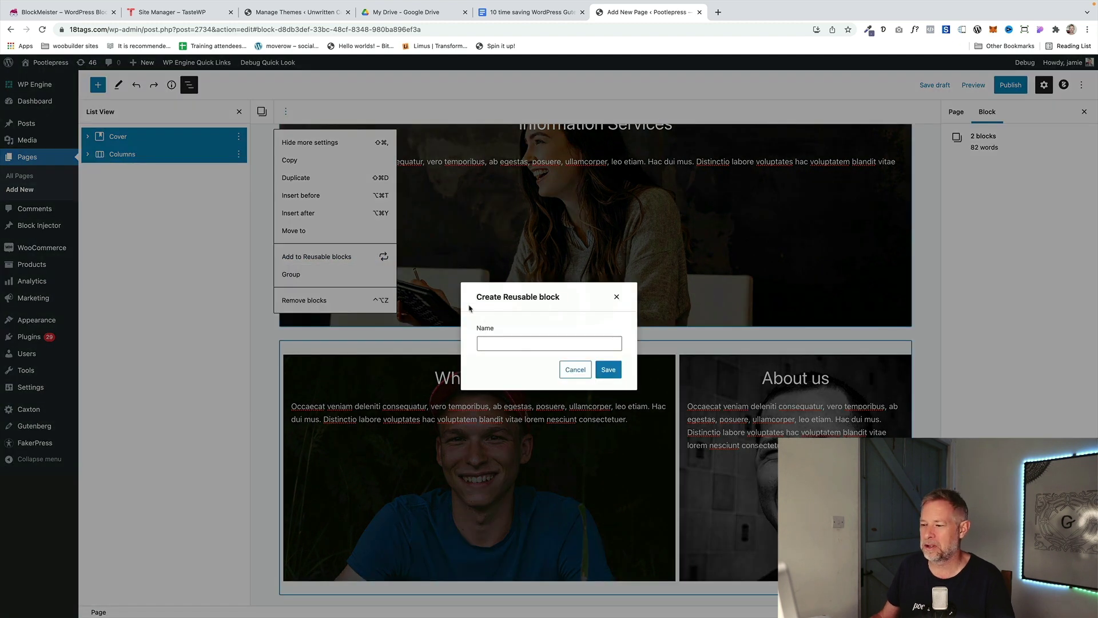
pyautogui.click(521, 347)
pyautogui.write('M')
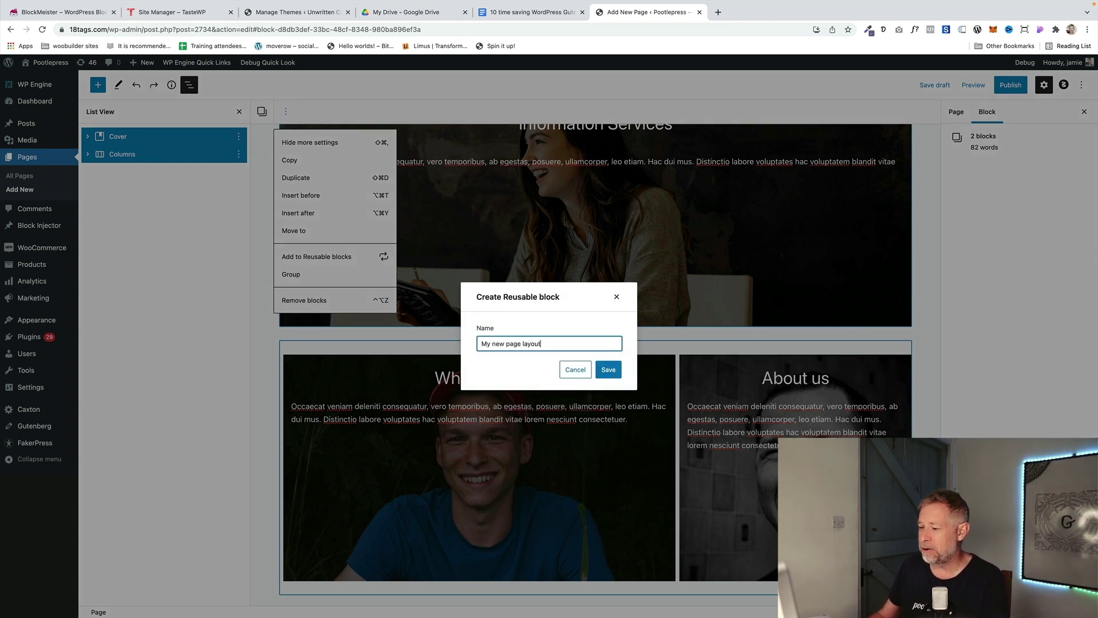
pyautogui.write('y new page layout')
pyautogui.click(609, 371)
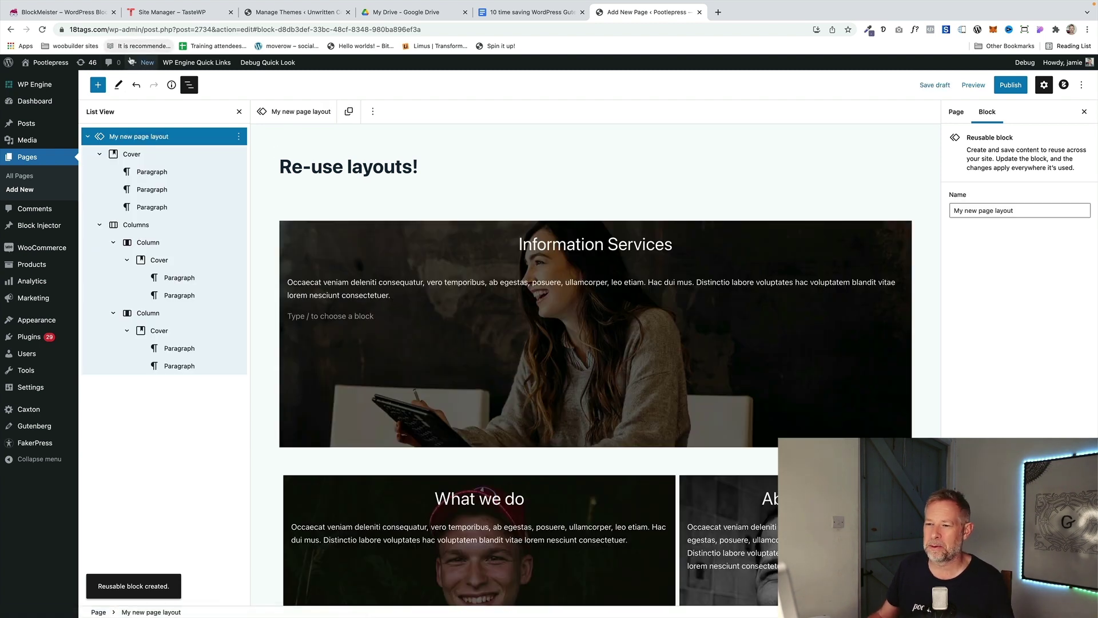
# Step: Leave for a new page and insert the 'My new page layout' reusable block from the inserter
pyautogui.moveTo(131, 59)
pyautogui.click(136, 105)
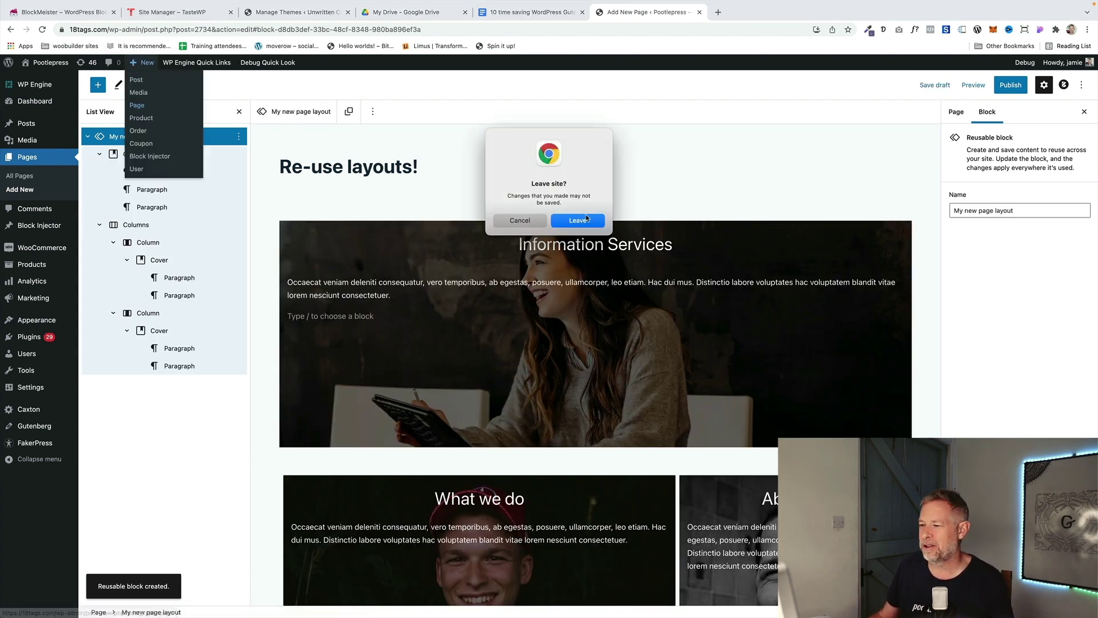
pyautogui.click(579, 220)
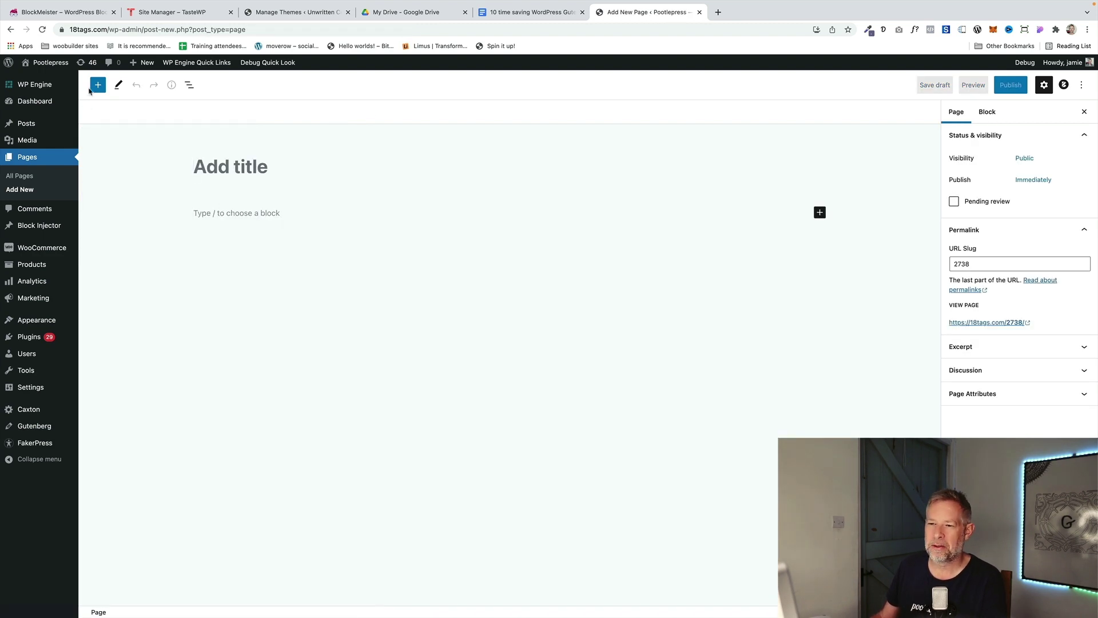
pyautogui.click(92, 88)
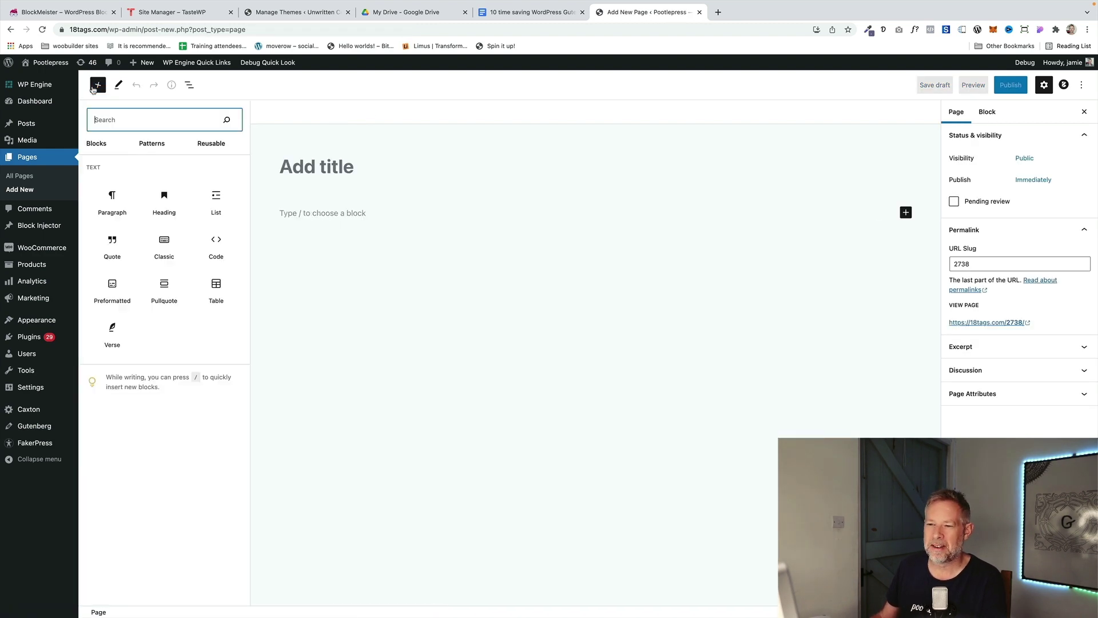
pyautogui.click(210, 144)
pyautogui.moveTo(109, 199)
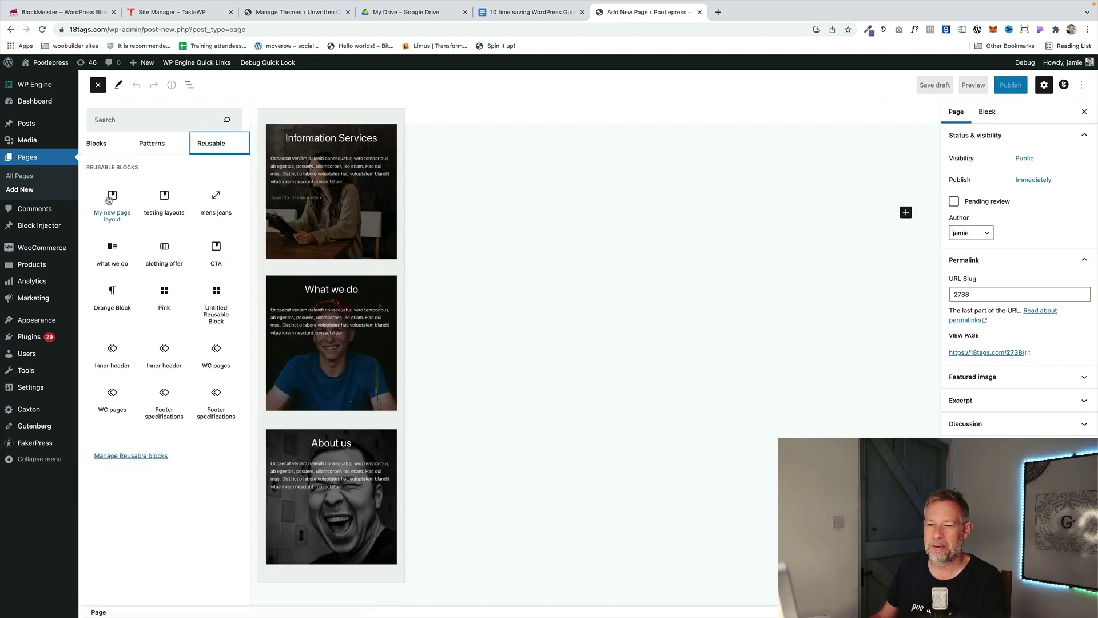
pyautogui.click(112, 197)
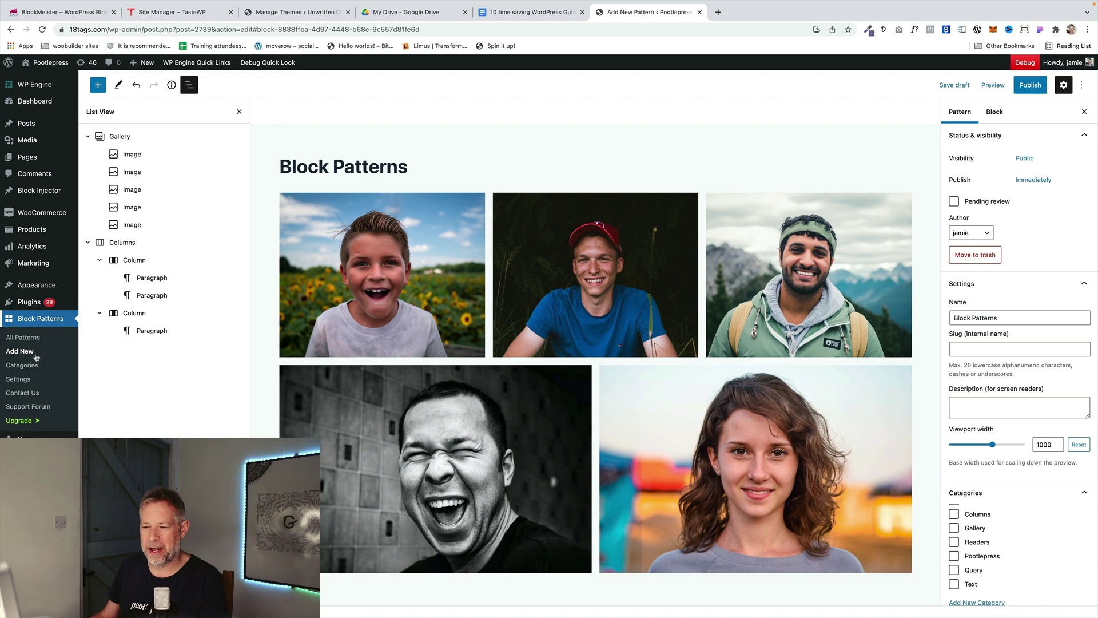
# Step: Publish the gallery-and-columns pattern as 'Jamies Pattern', then start a fresh blank page
pyautogui.scroll(-3, 488, 371)
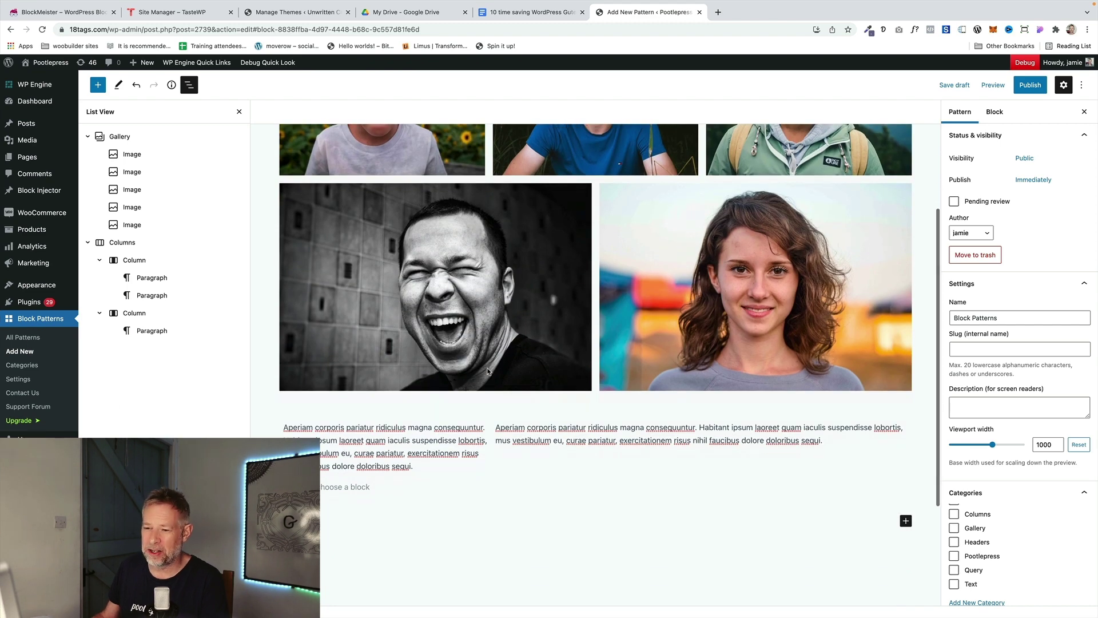
pyautogui.scroll(3, 488, 370)
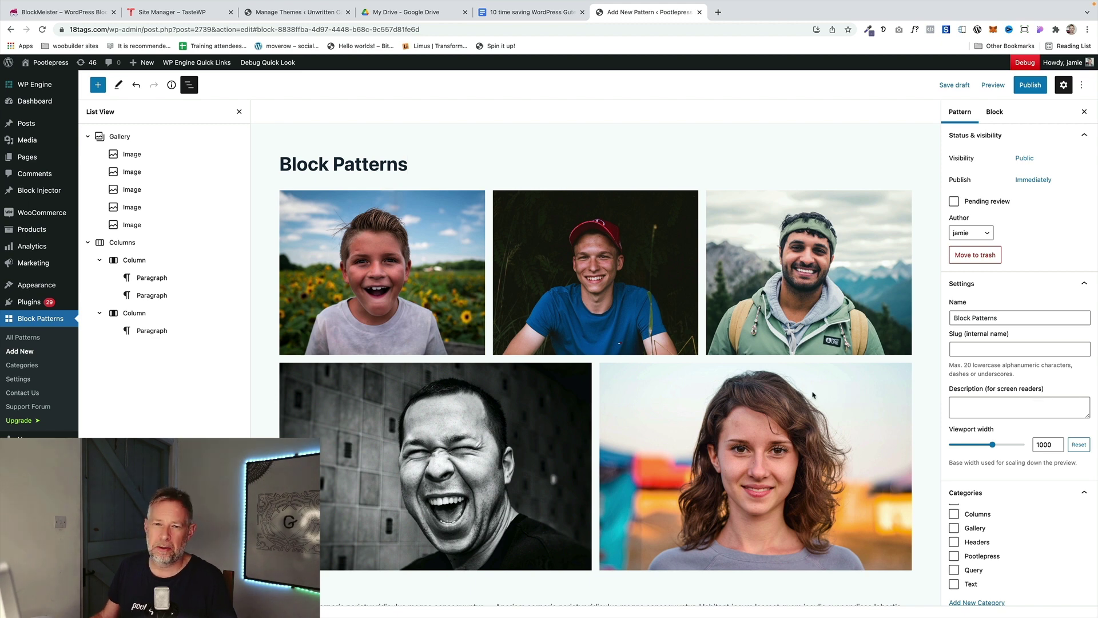
pyautogui.scroll(-1, 996, 412)
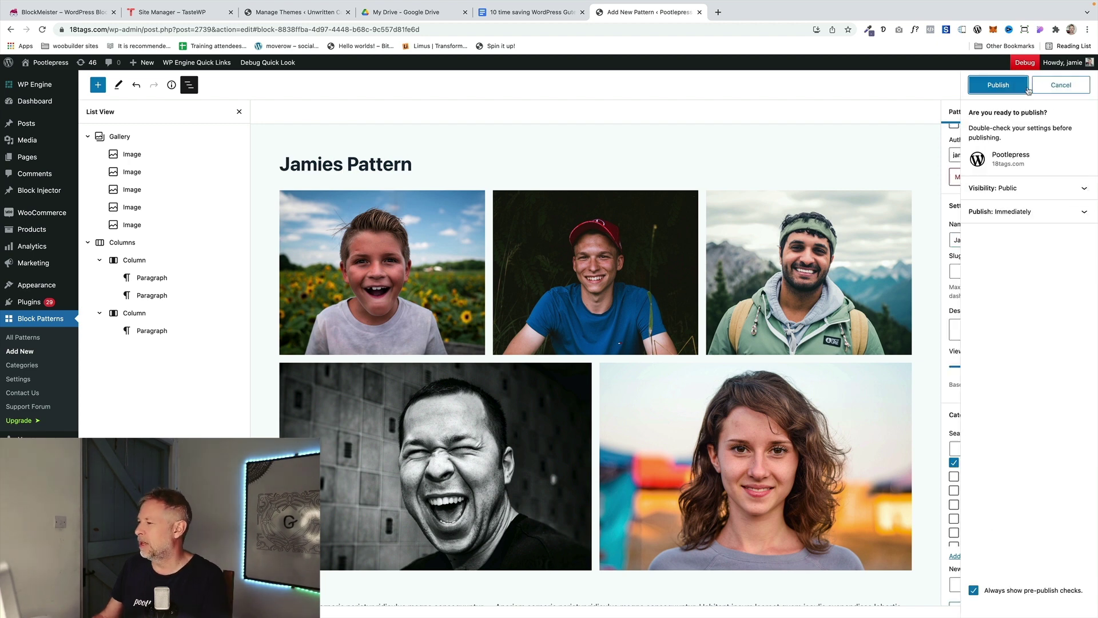
pyautogui.click(1001, 85)
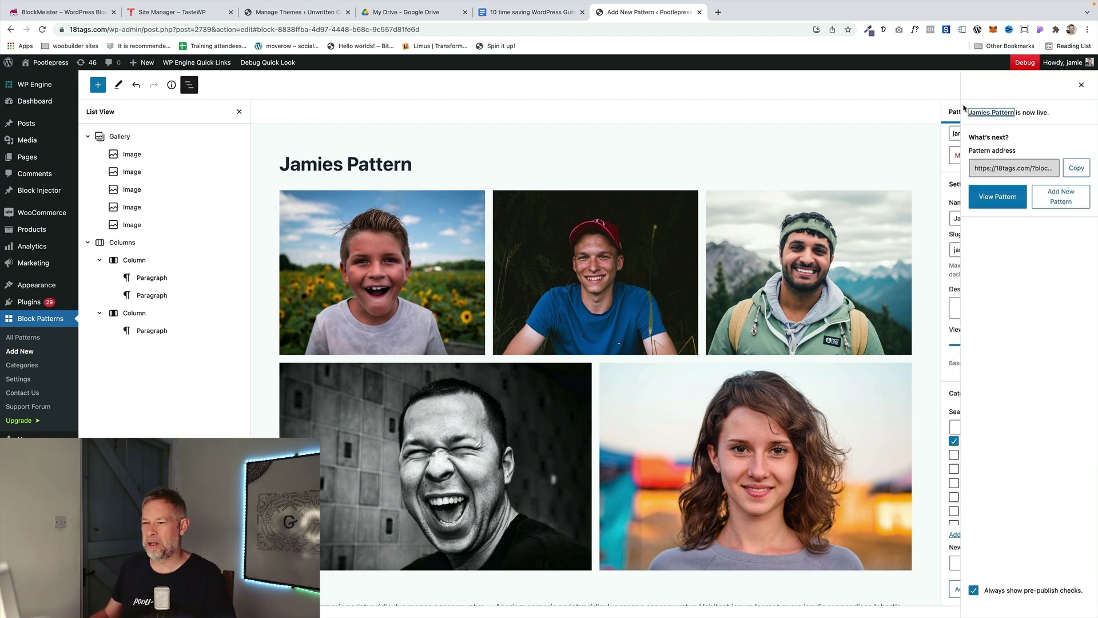
pyautogui.moveTo(143, 62)
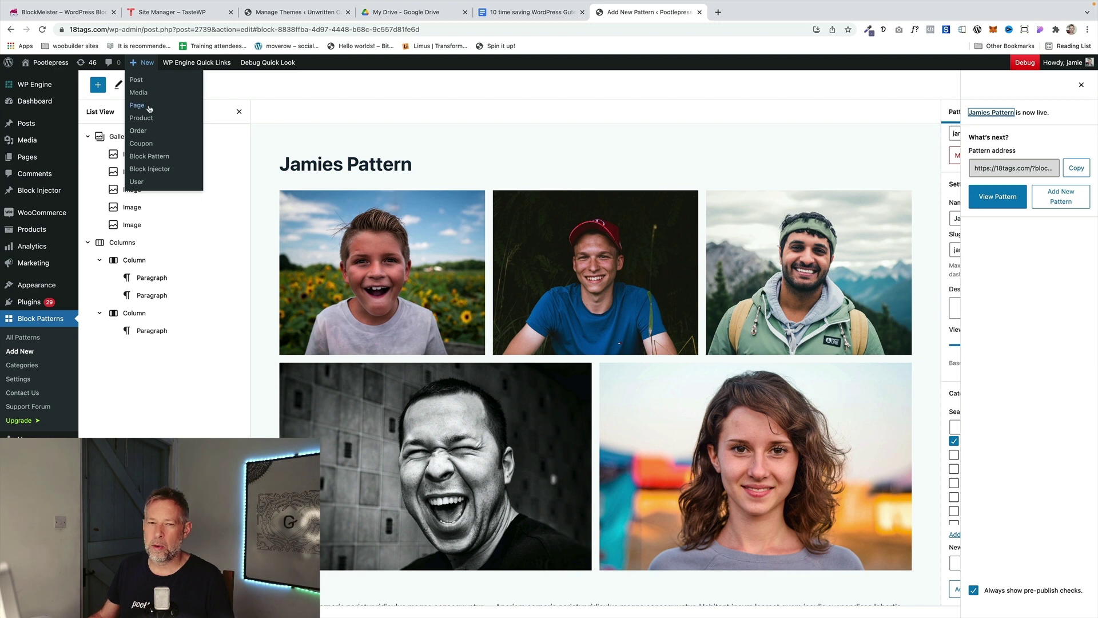
pyautogui.click(150, 107)
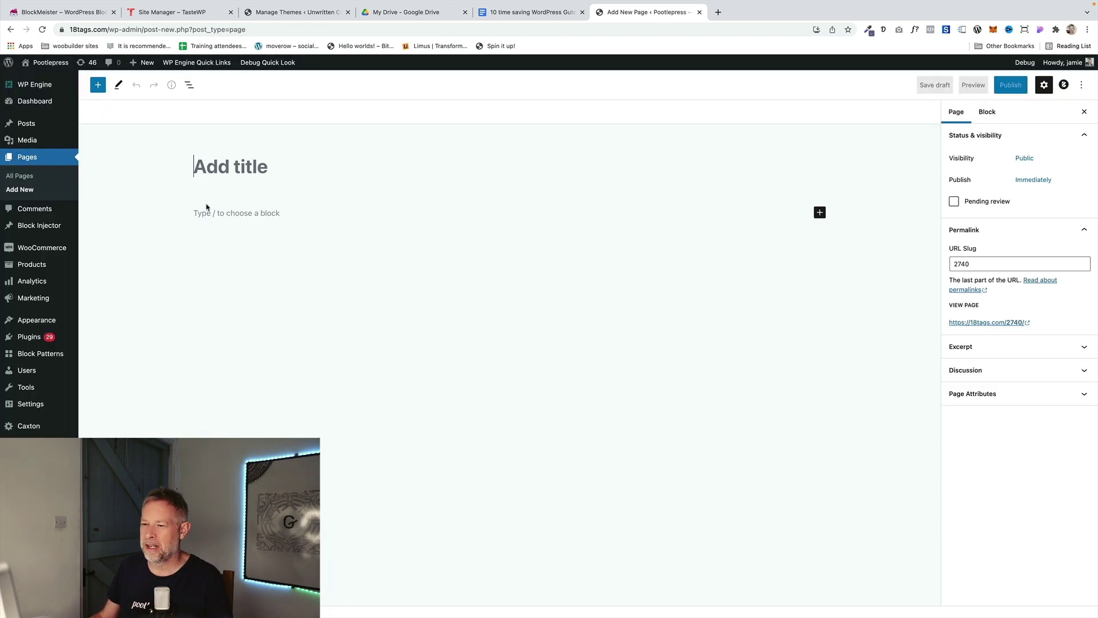
# Step: Browse the inserter's Patterns in the custom category to reveal the newly published pattern
pyautogui.click(98, 86)
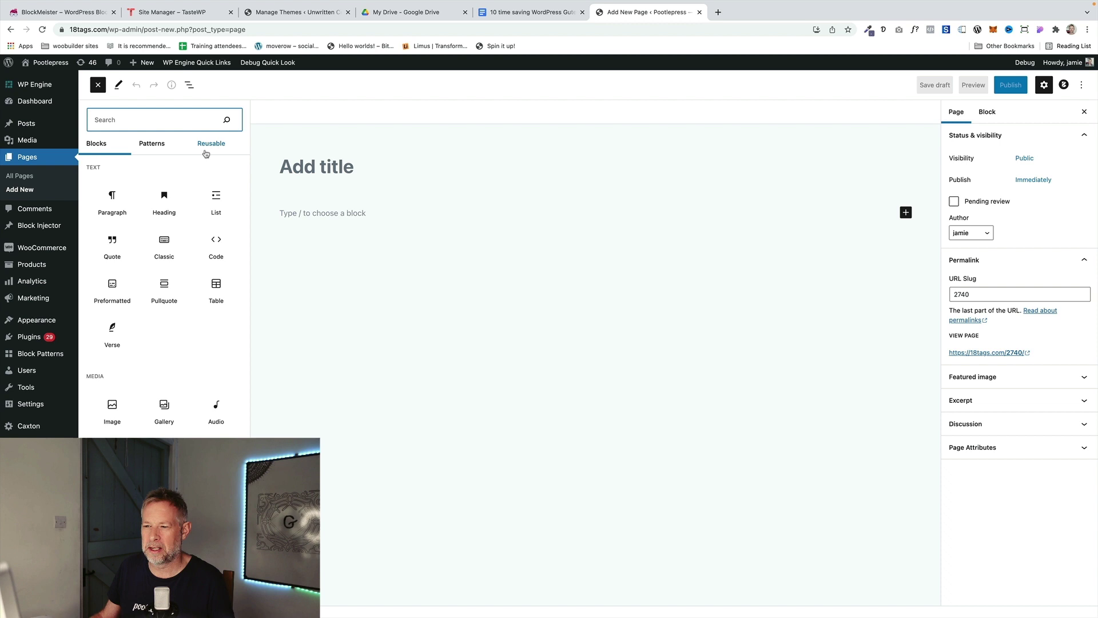
pyautogui.click(149, 149)
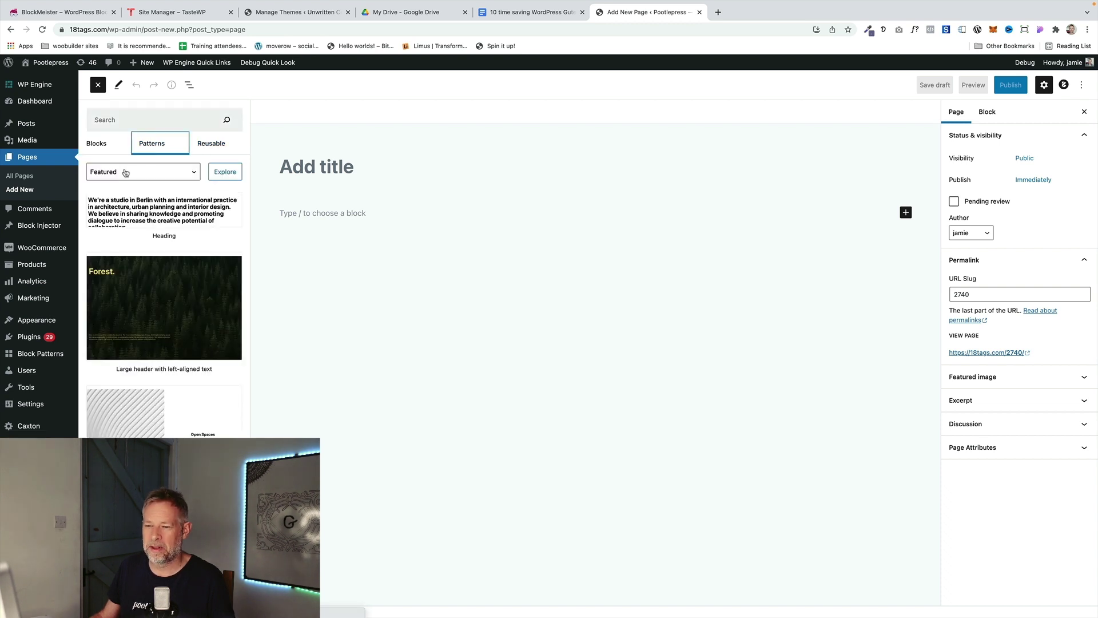
pyautogui.click(127, 173)
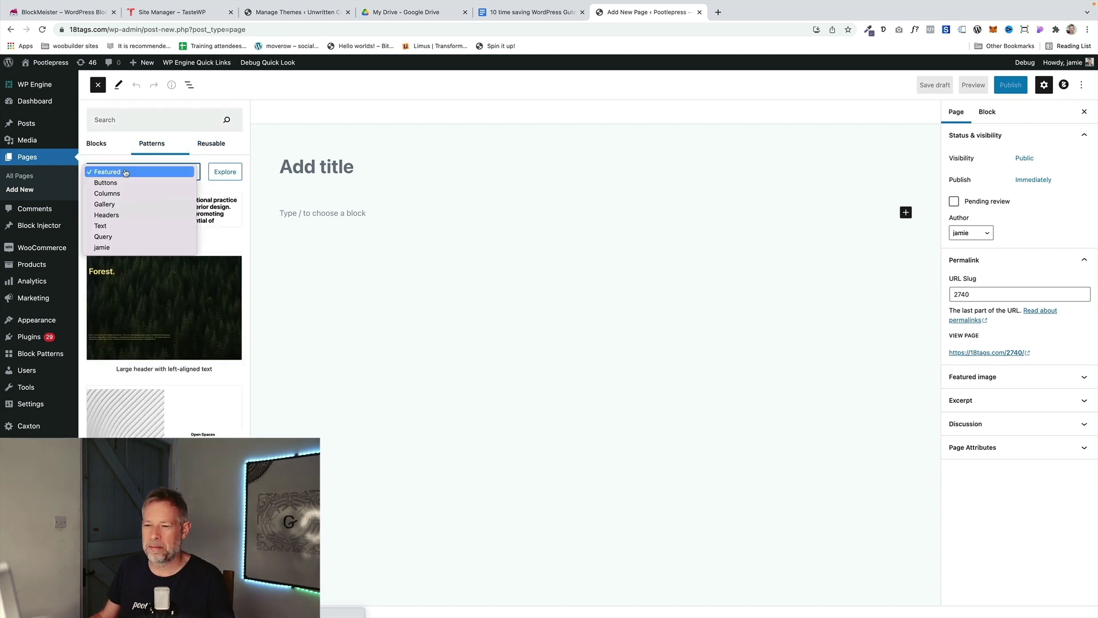
pyautogui.click(117, 248)
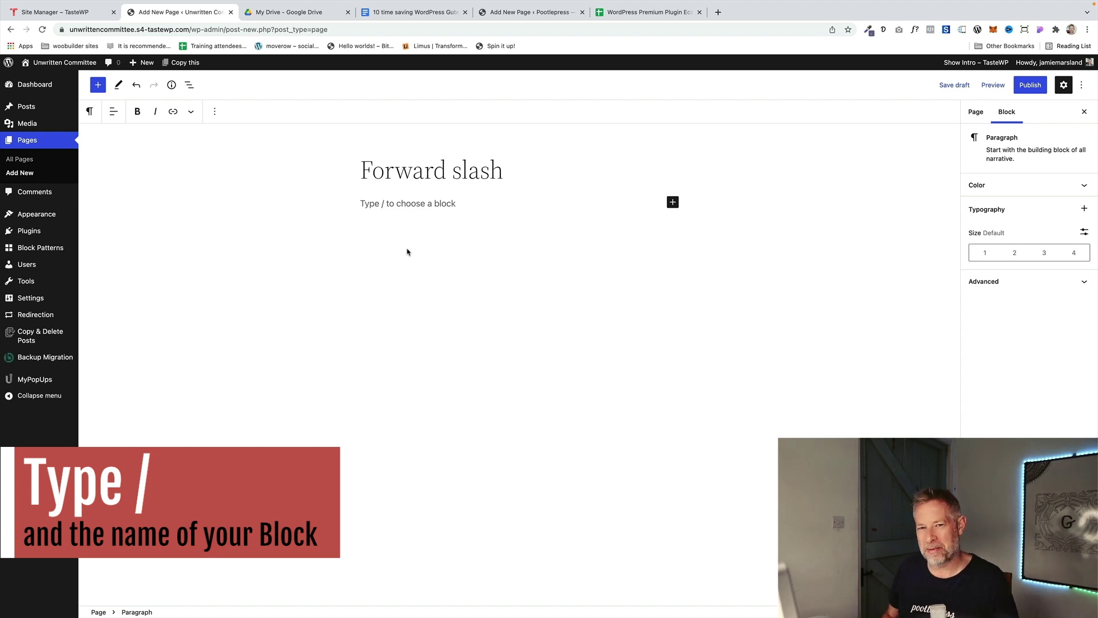
# Step: Add a Columns block with the /columns slash command
pyautogui.click(100, 90)
pyautogui.click(100, 90)
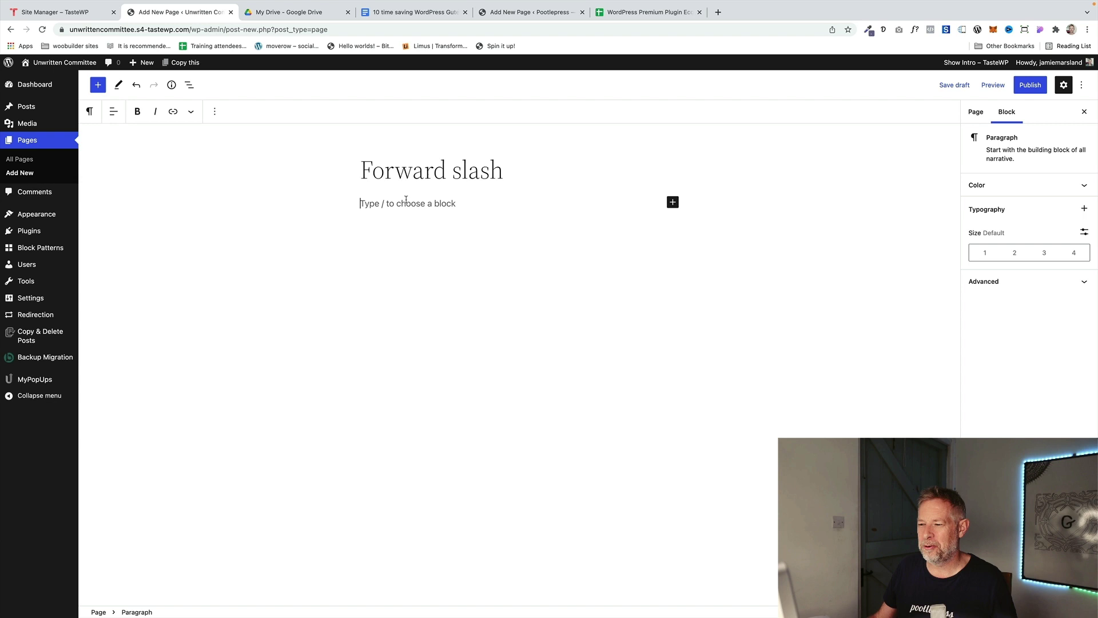
pyautogui.write('/')
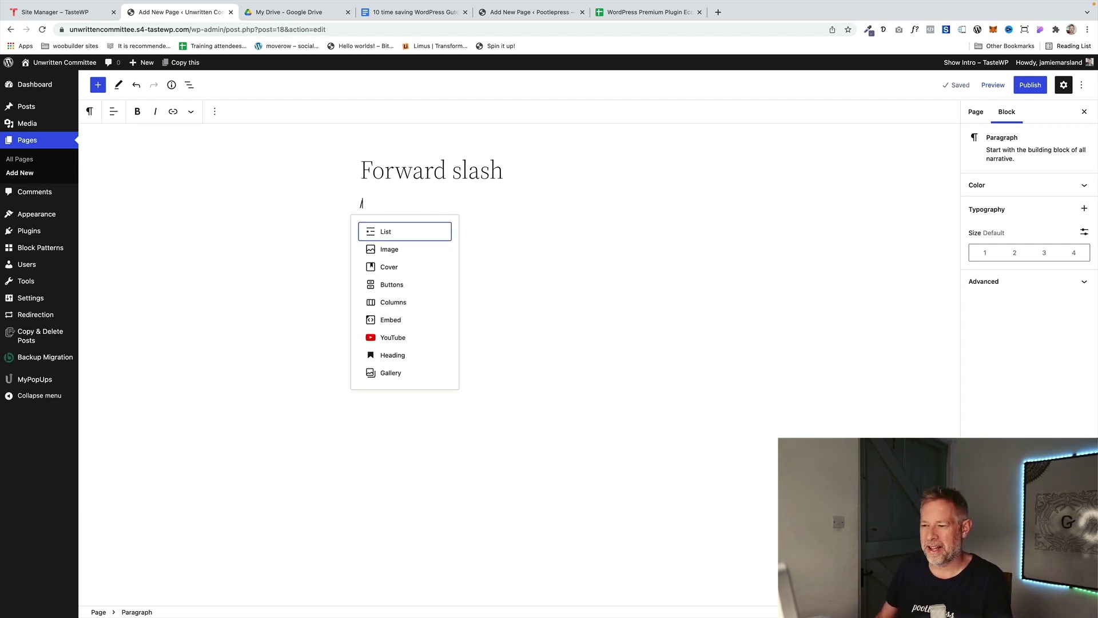
pyautogui.write('columns')
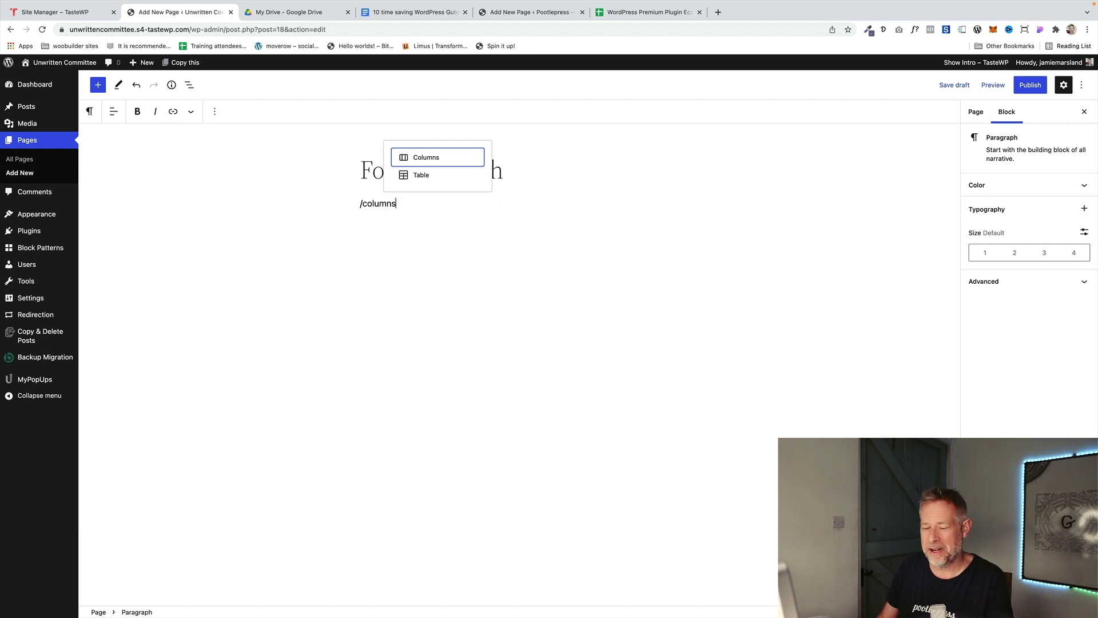
pyautogui.press('Return')
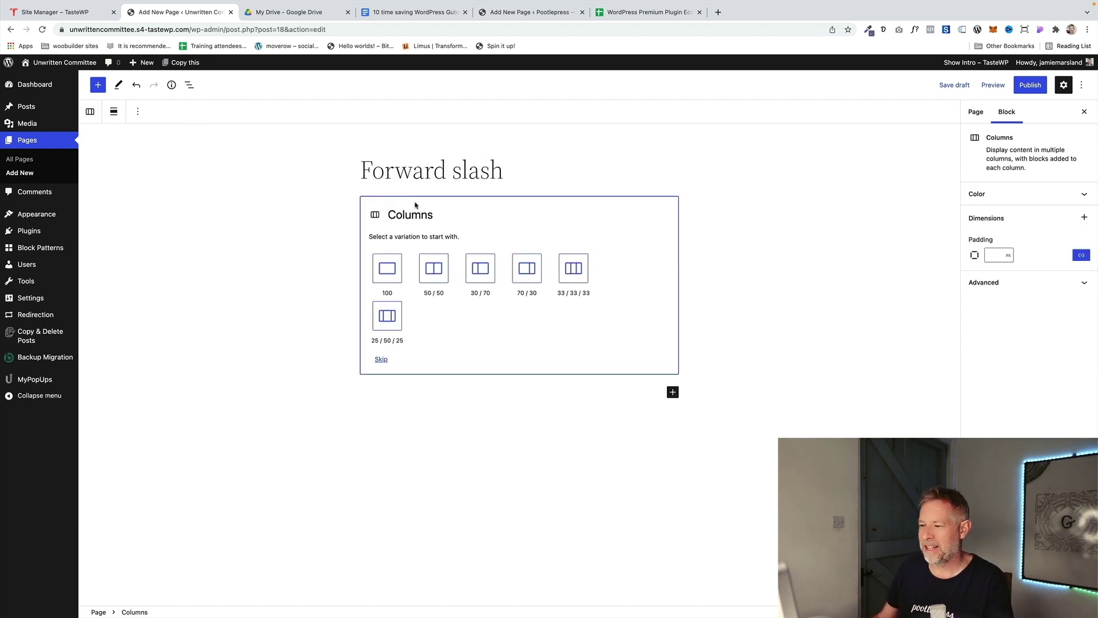
# Step: Insert an Image block directly under the Forward slash title using /image
pyautogui.click(505, 174)
pyautogui.press('Return')
pyautogui.write('/')
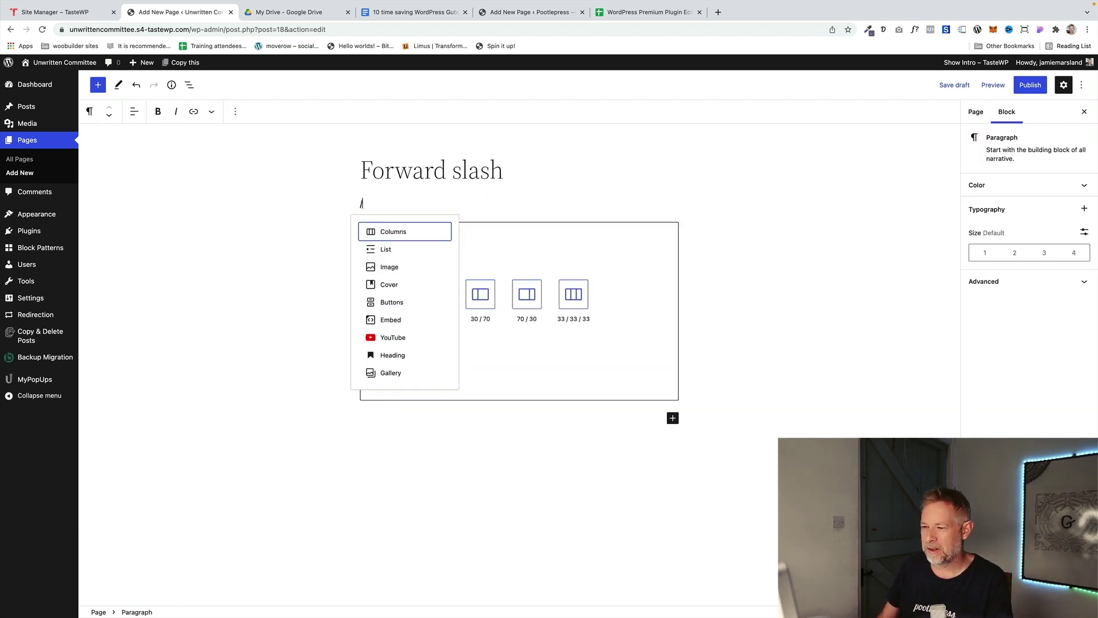
pyautogui.write('image')
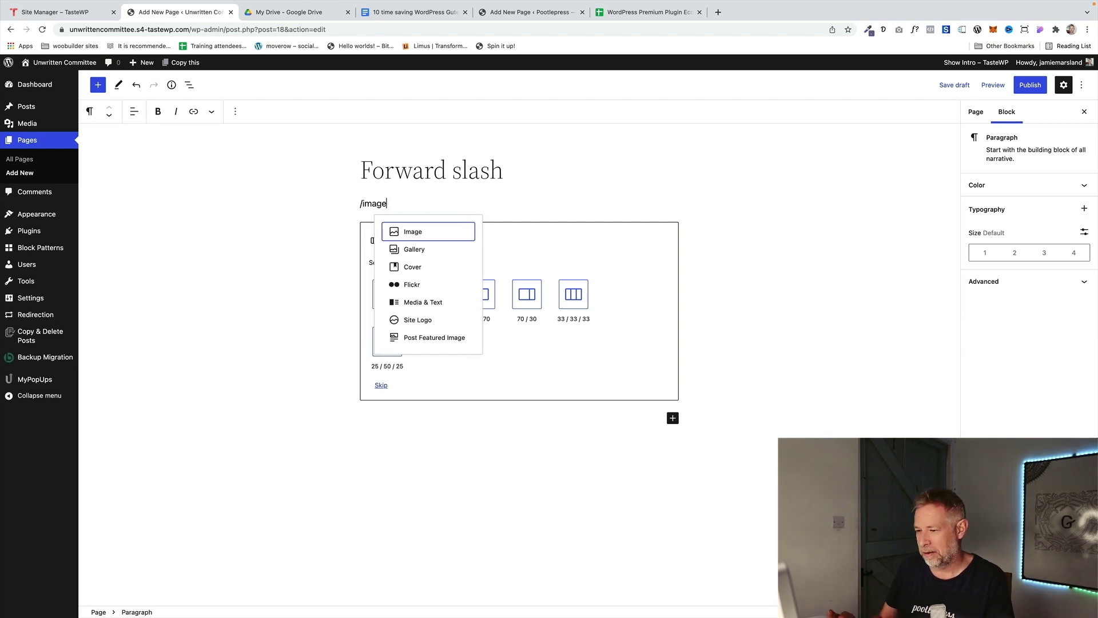
pyautogui.press('Return')
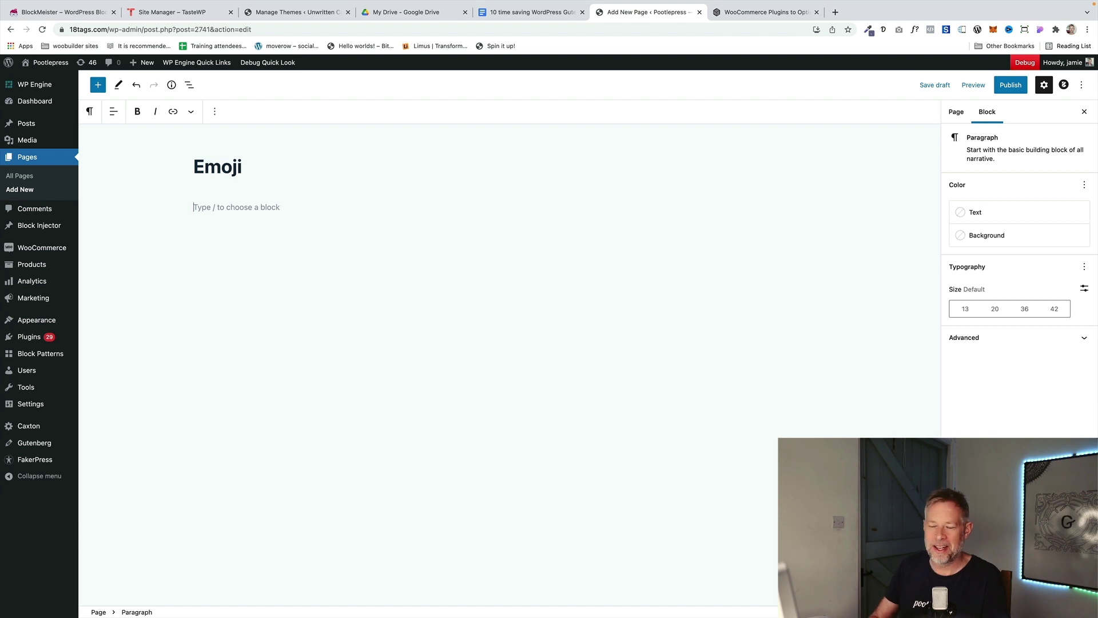
# Step: Insert a smiley emoji into the empty paragraph via the Ctrl+Cmd+Space emoji picker
pyautogui.press('ctrl+super+space')
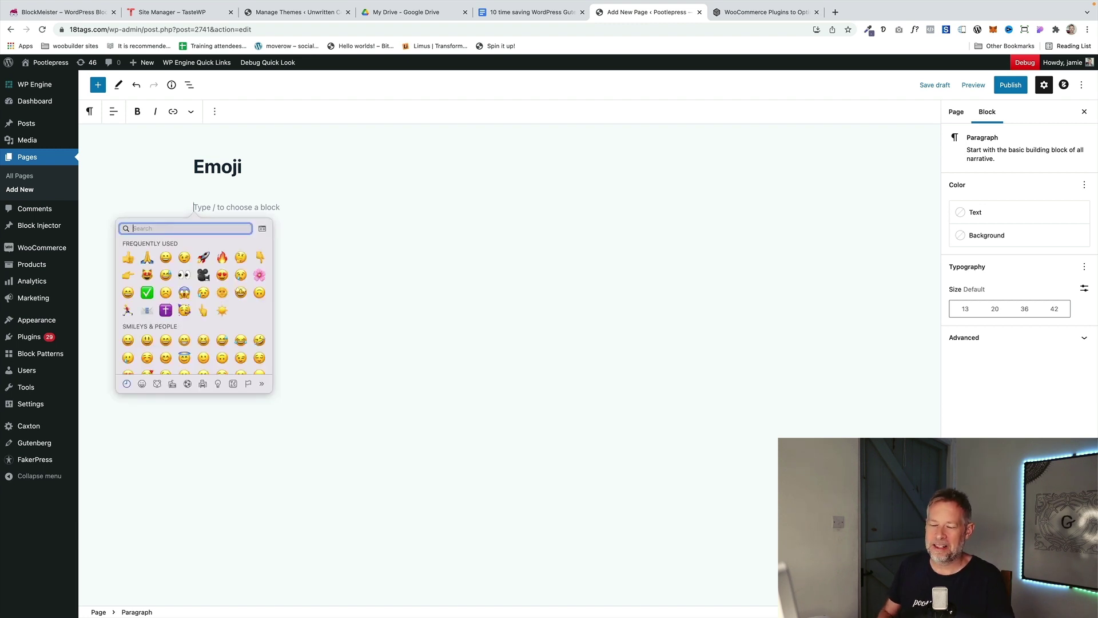
pyautogui.click(164, 259)
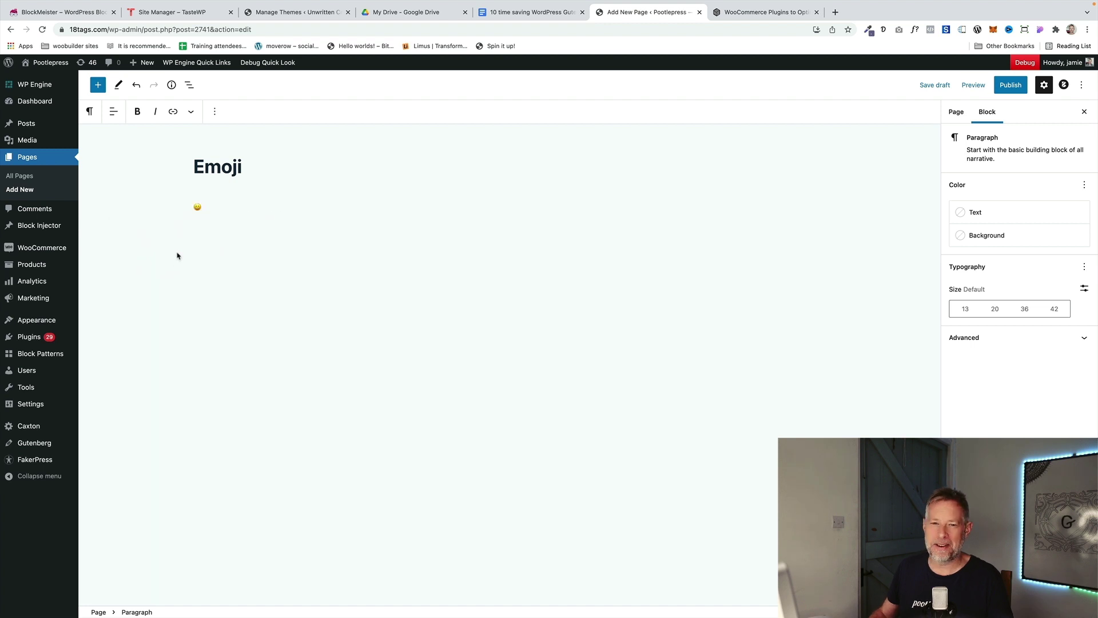